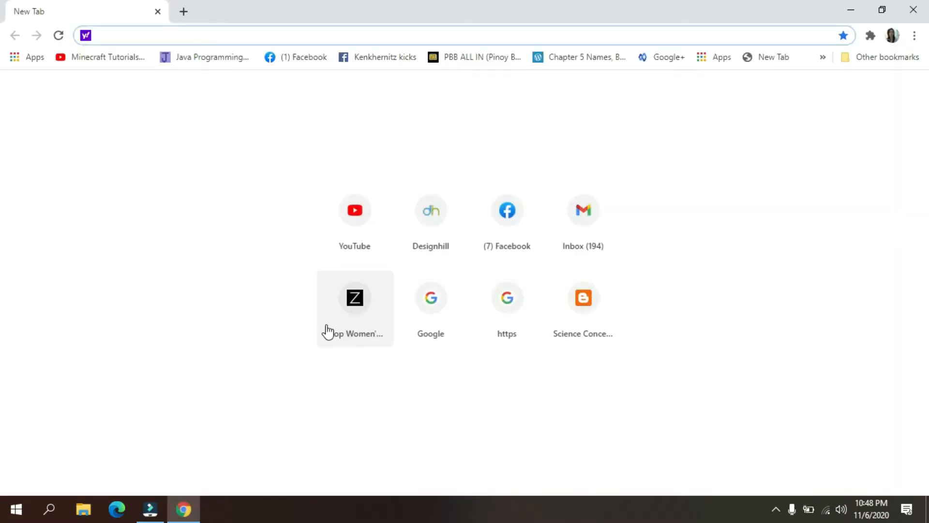
- Search the web for "google classroom" and open the Google Classroom sign-in result
type("google ")
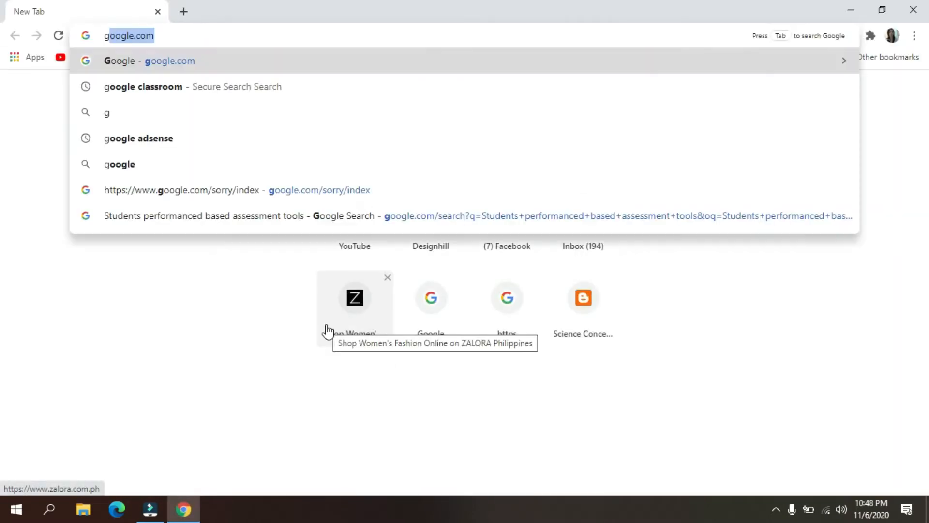
type("classro")
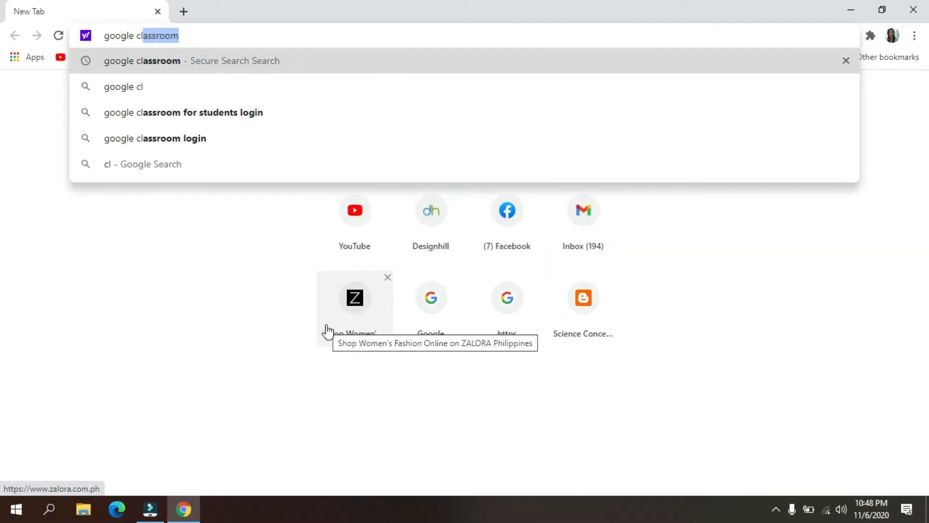
key("Return")
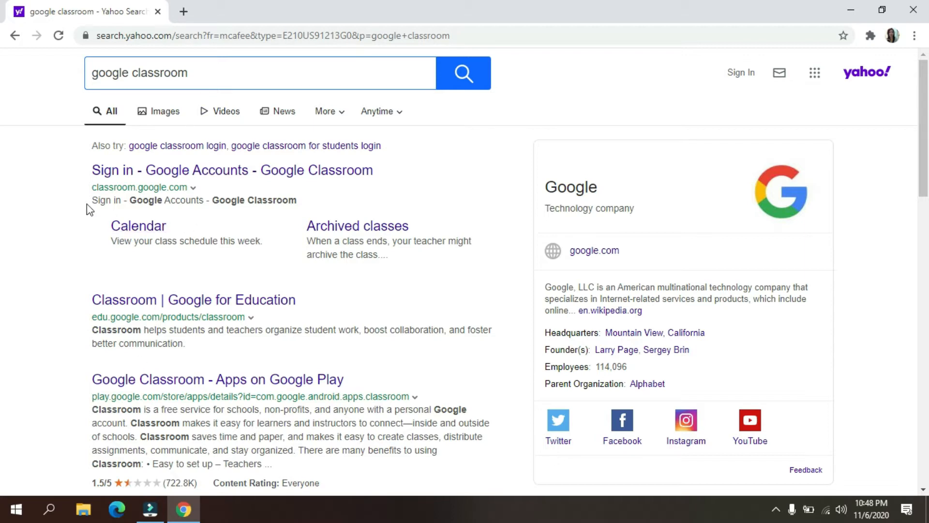
left_click(165, 173)
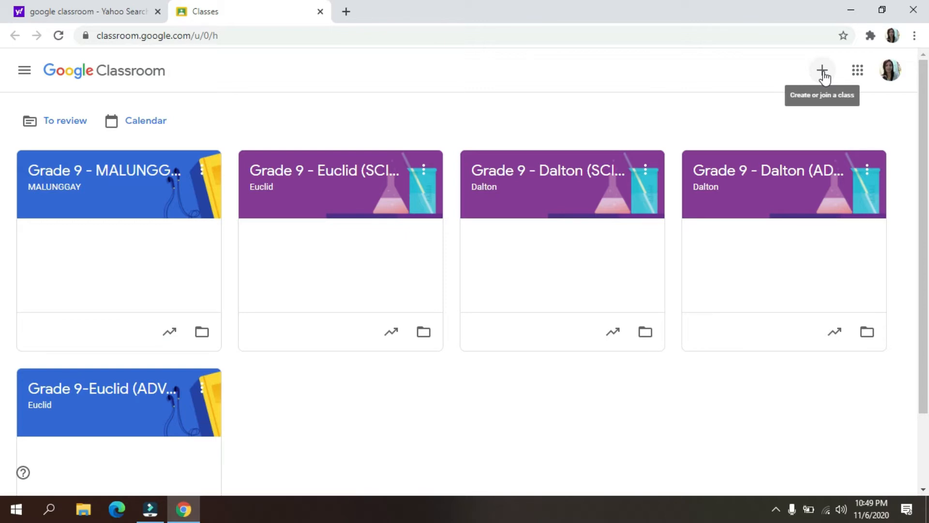
- Begin creating a class and accept the notice about not using Classroom at a school with students
left_click(824, 75)
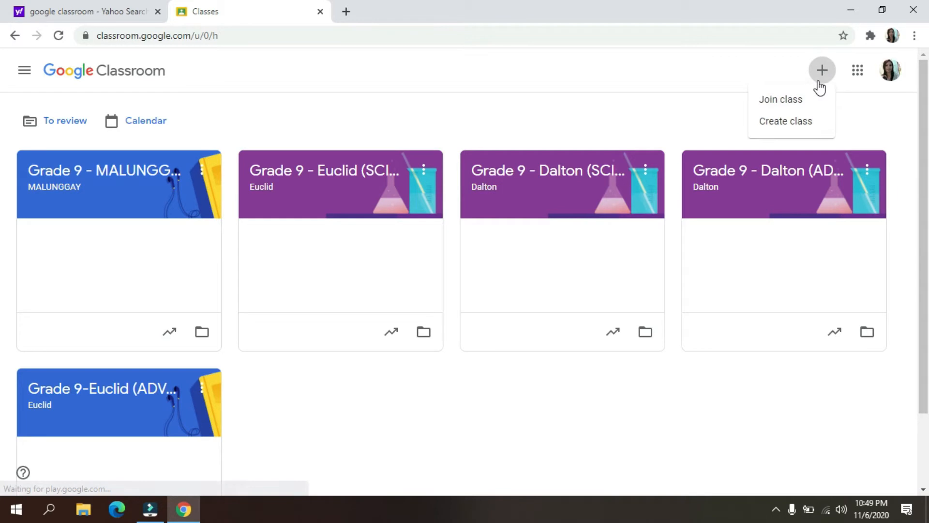
left_click(782, 123)
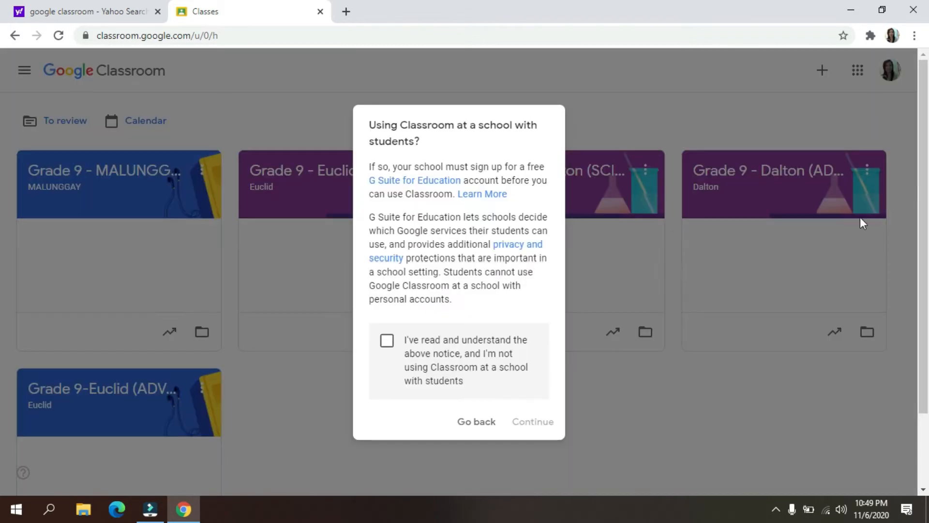
left_click(387, 341)
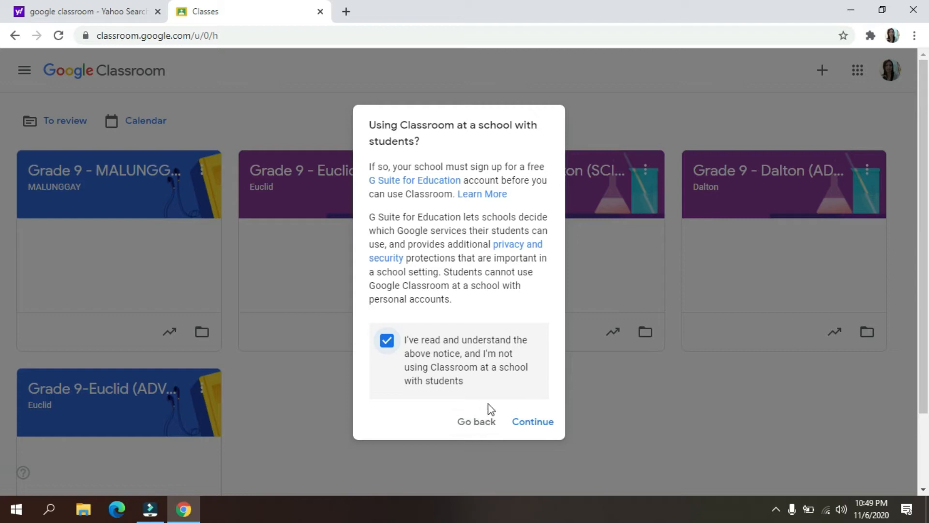
left_click(544, 425)
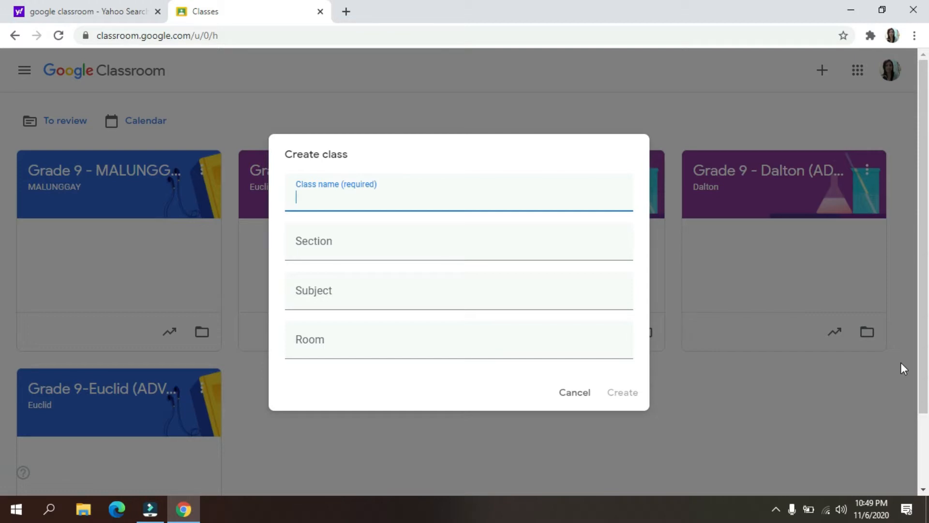
- Create the class named "Grade 9- MAHOGANY" with section "MAHOGANY" and subject "Science 9"
type("Grade 9- MAHOGANY")
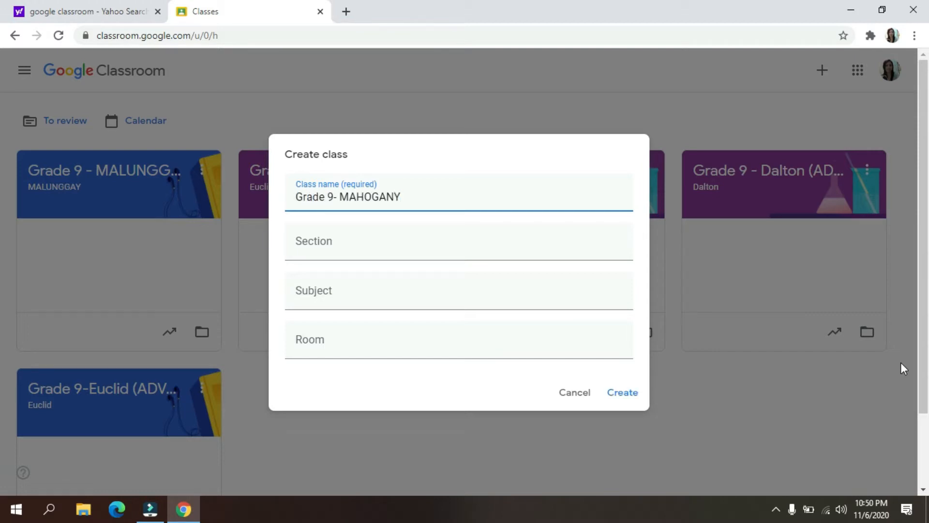
left_click(312, 241)
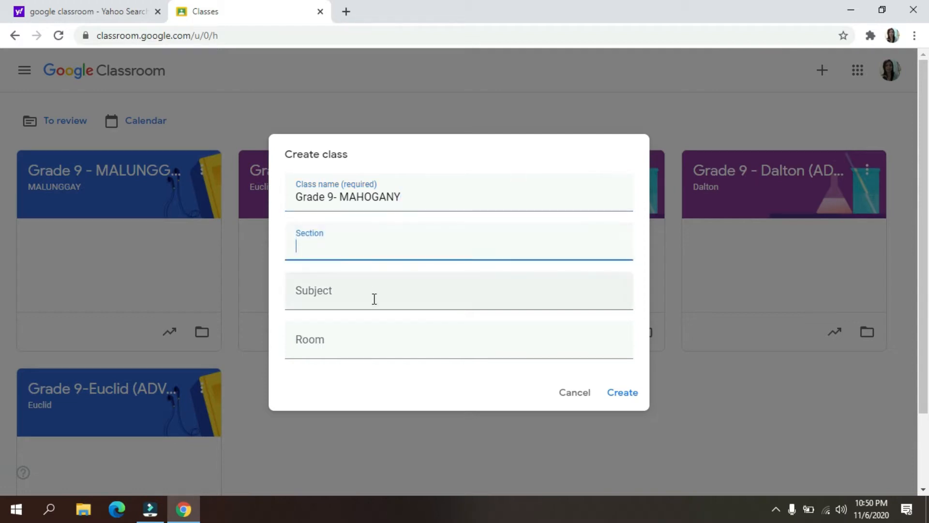
type("MAHOGANY")
left_click(328, 297)
type("Science 9")
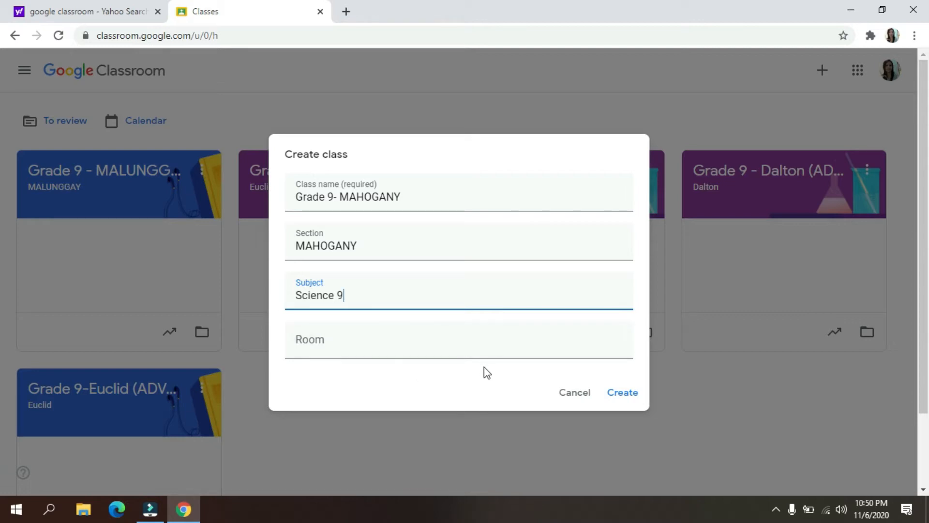
left_click(626, 397)
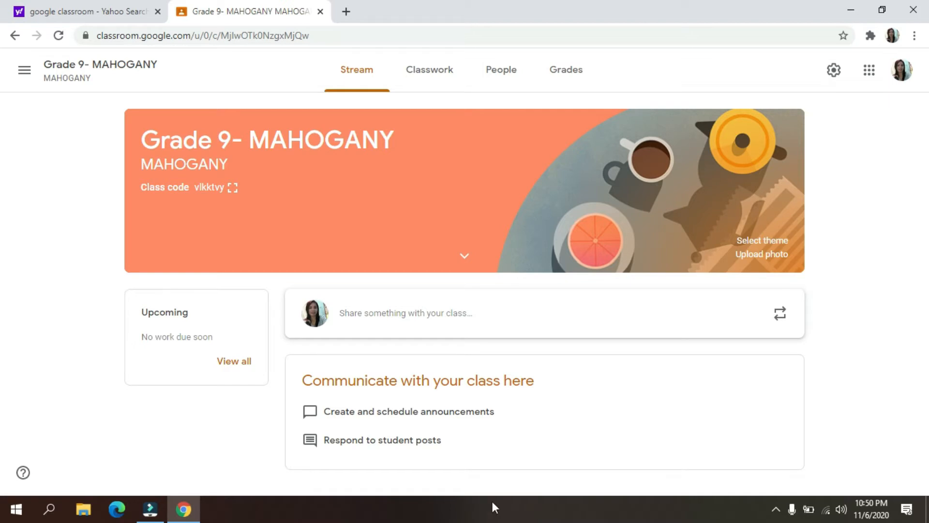
- Display the new class's code enlarged, highlight it, and close the display
left_click(233, 188)
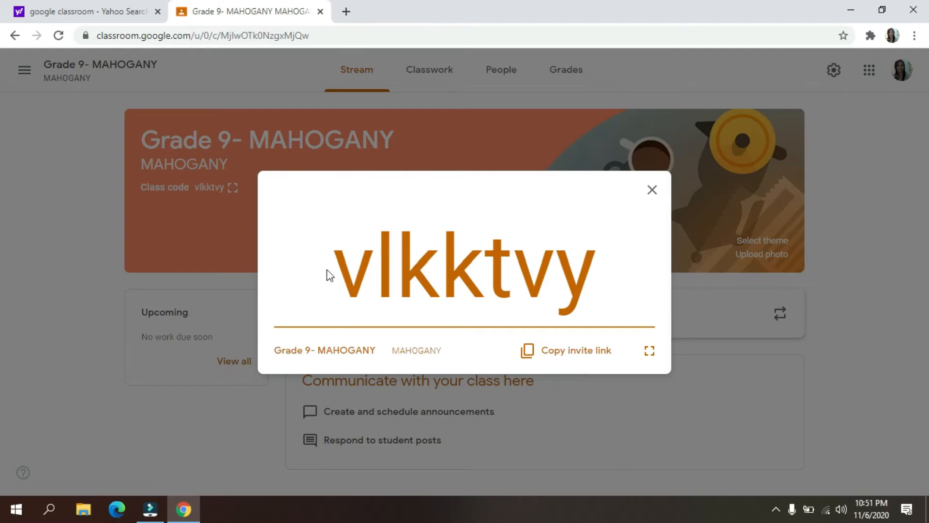
left_click_drag(339, 271, 590, 297)
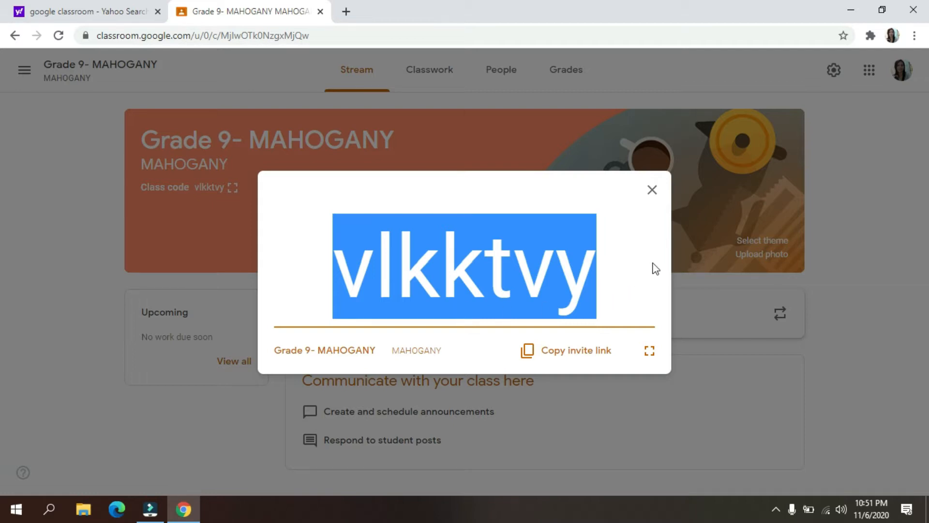
left_click(653, 190)
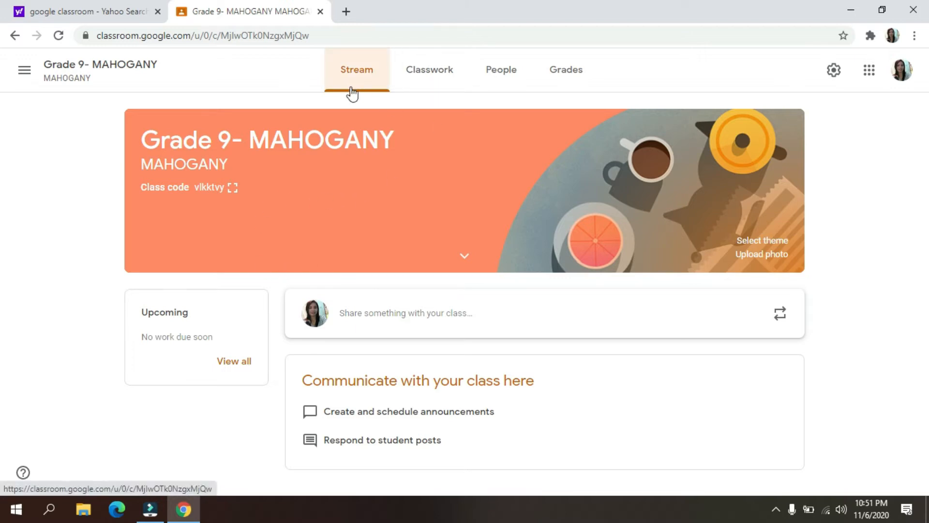
- Look through the new class's Classwork, People and Grades pages and return to the Stream
left_click(451, 78)
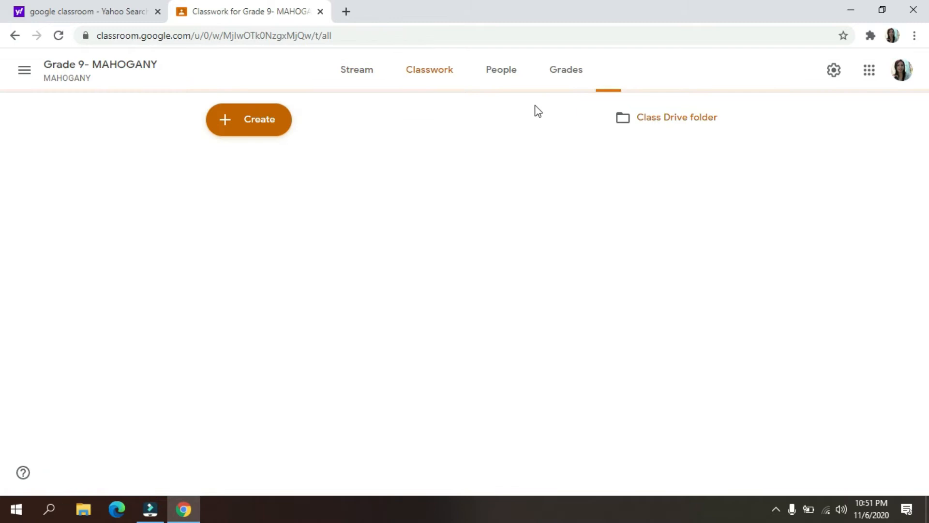
left_click(504, 87)
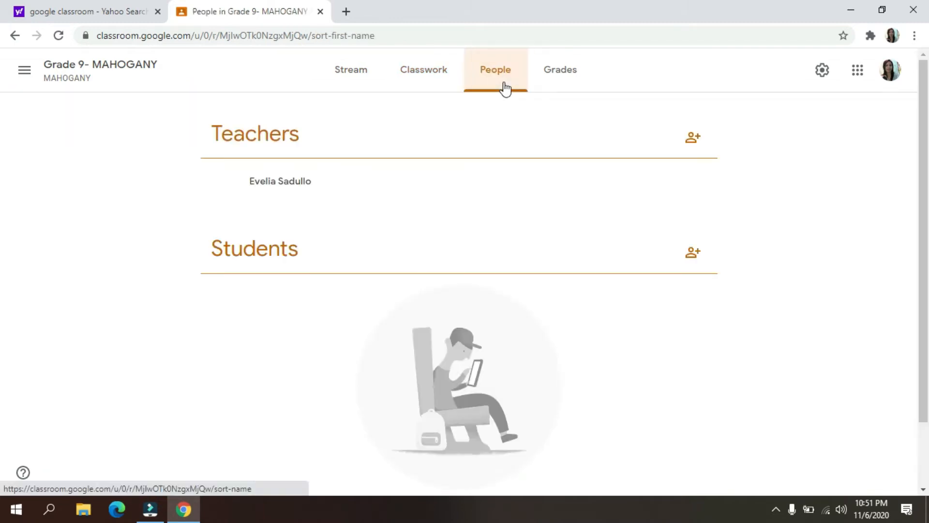
left_click(550, 81)
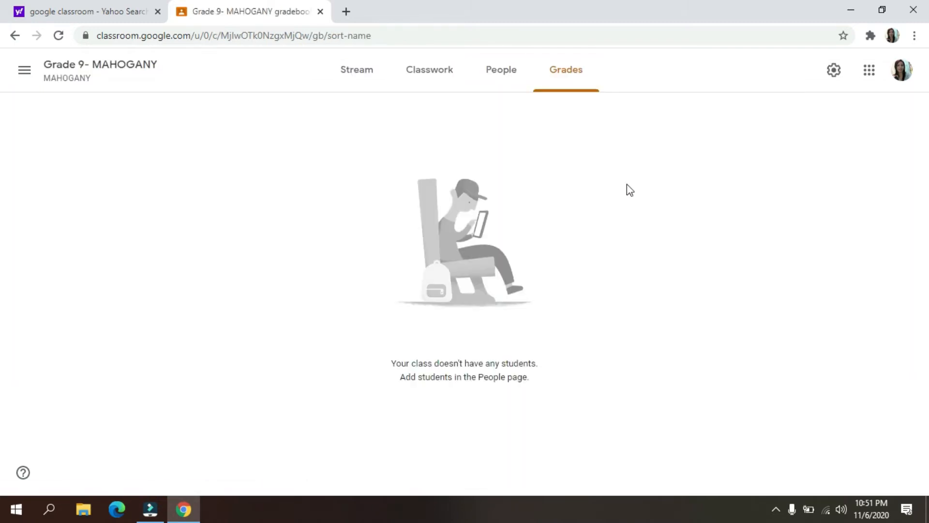
left_click(367, 85)
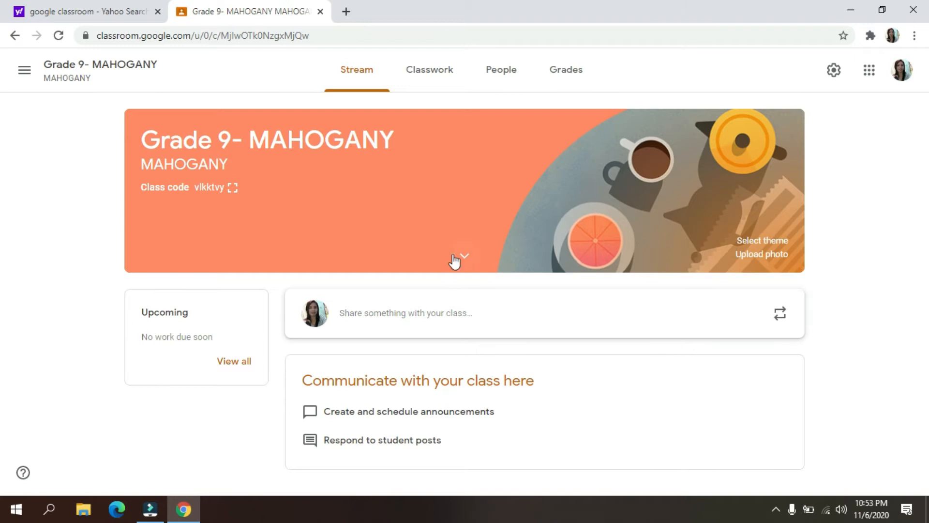
- Examine the kinds of classwork that can be created, plus the class's teacher and student lists and gradebook
left_click(450, 75)
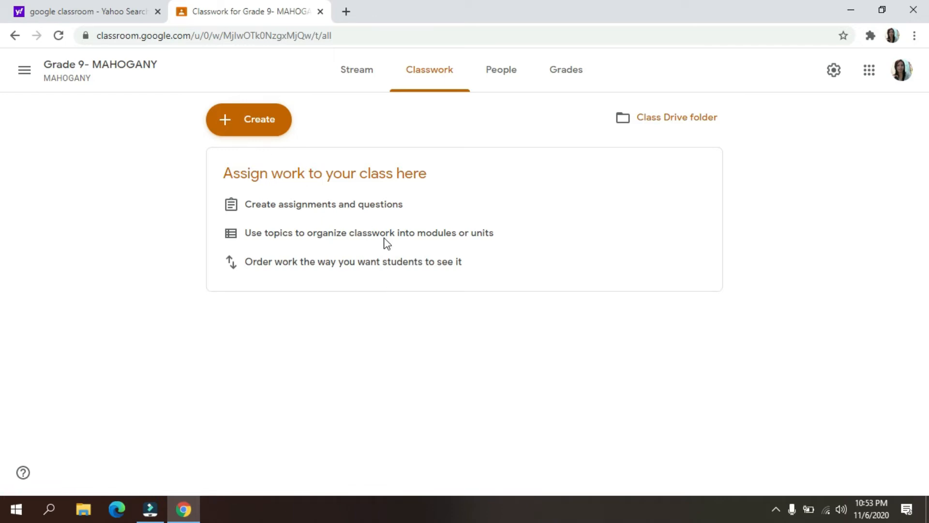
left_click(262, 122)
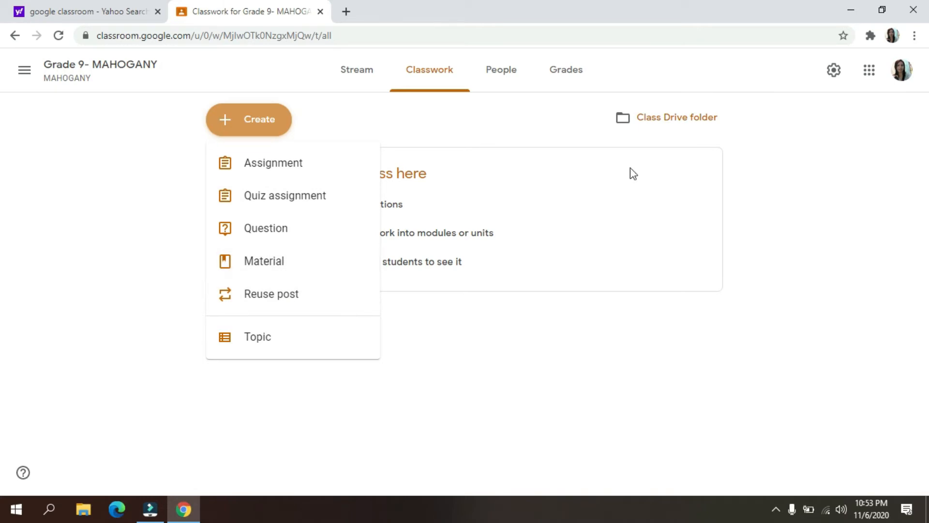
left_click(498, 86)
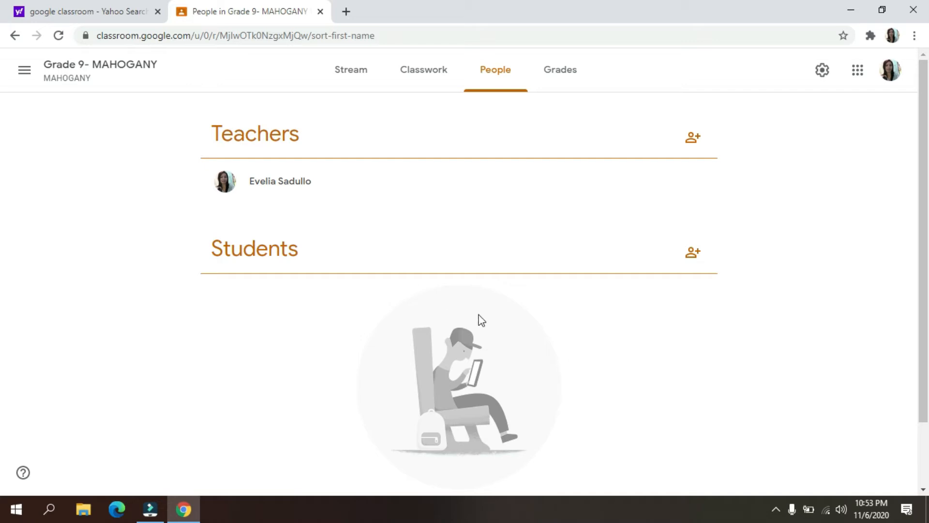
scroll(455, 315, "down", 1)
scroll(458, 320, "down", 2)
scroll(465, 326, "up", 2)
left_click(563, 84)
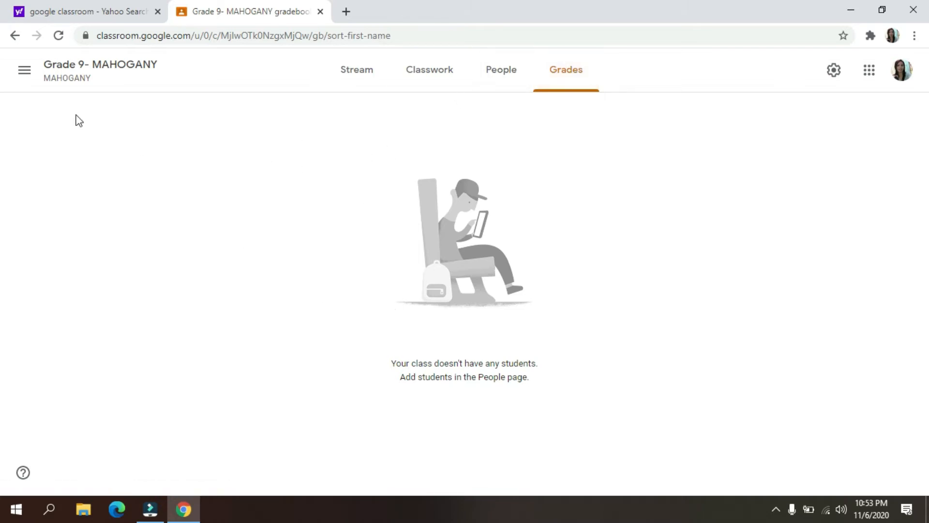
- Open the Grade 9-Euclid (ADVANCED CHEMISTRY) class and go through its stream to the oldest posts
left_click(23, 72)
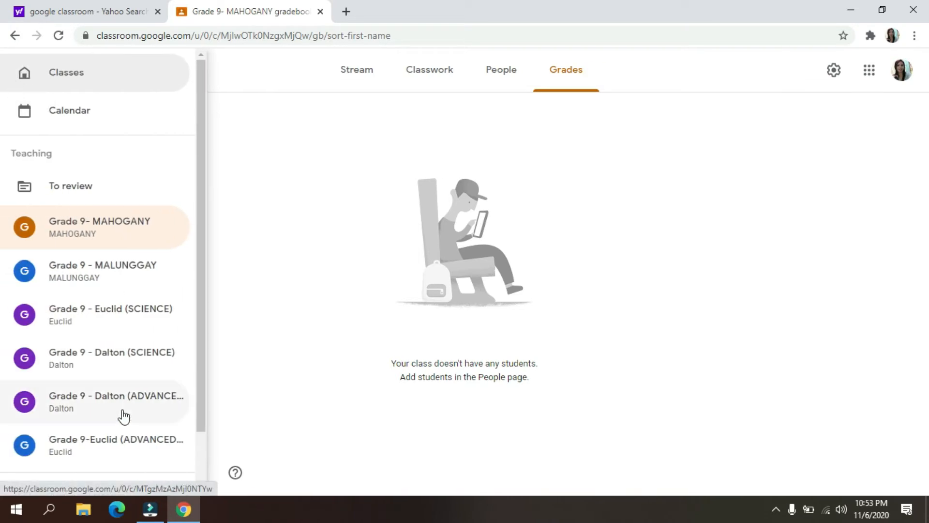
left_click(146, 444)
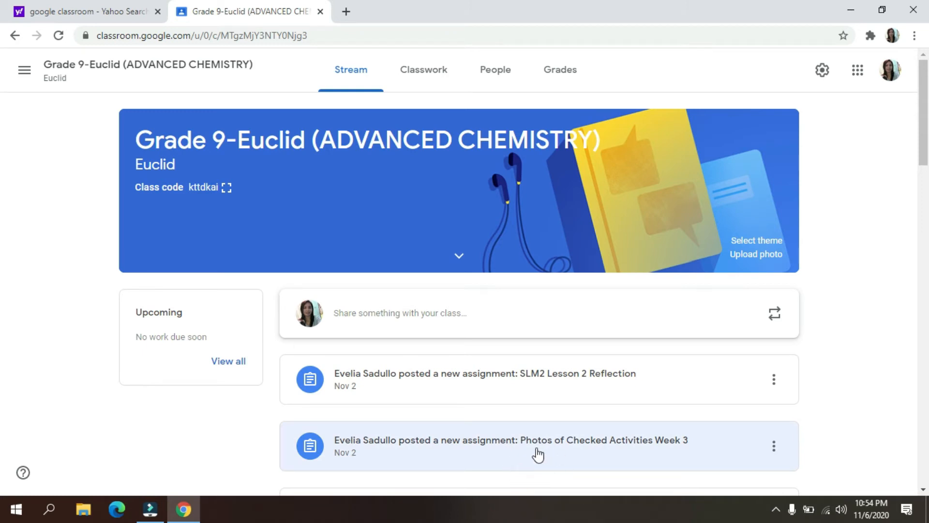
scroll(494, 349, "down", 1)
scroll(493, 349, "down", 4)
scroll(401, 357, "up", 5)
scroll(466, 390, "down", 15)
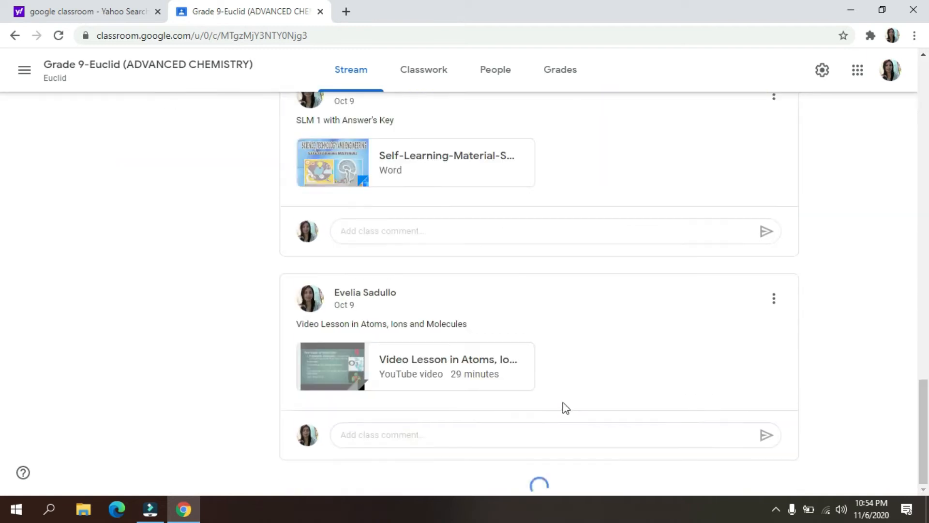
scroll(572, 406, "down", 3)
scroll(590, 406, "down", 3)
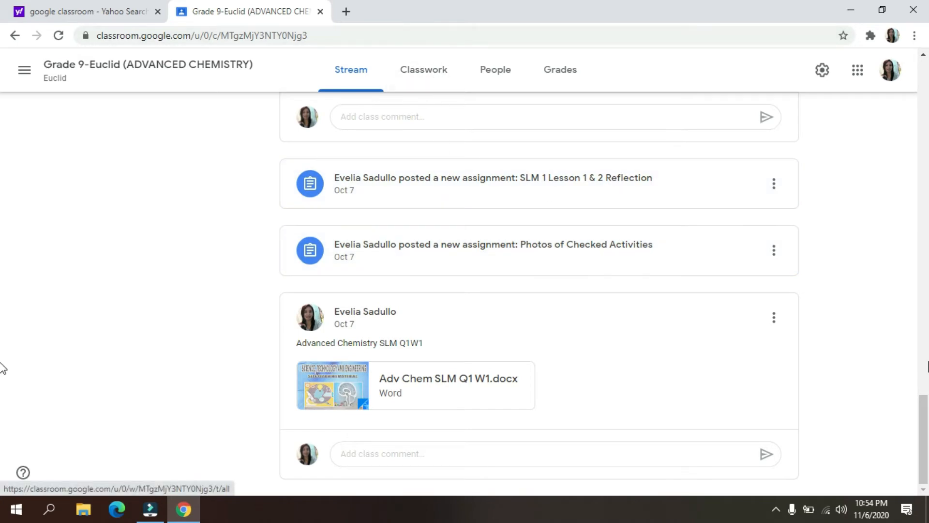
- Examine the shared learning materials, video lessons and assignments in the stream, from the oldest posts towards the newest
left_click_drag(926, 434, 888, 384)
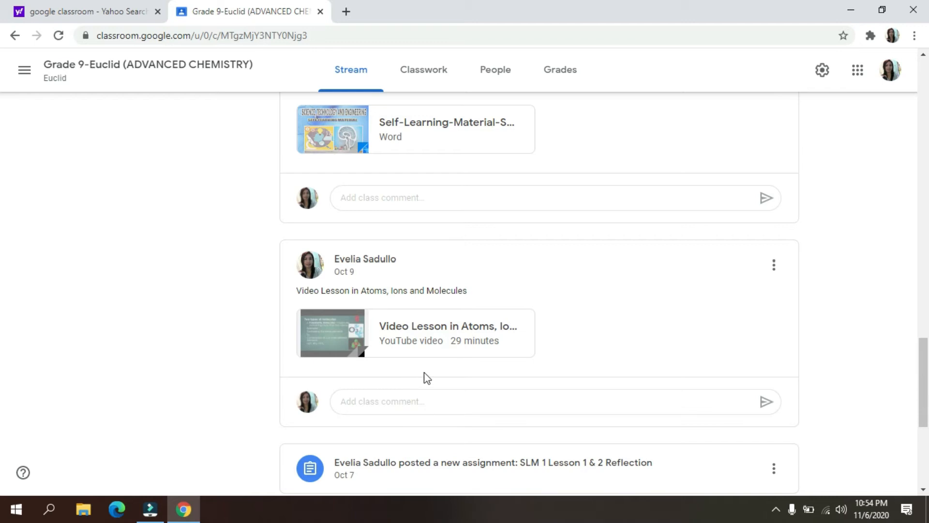
left_click_drag(925, 382, 923, 347)
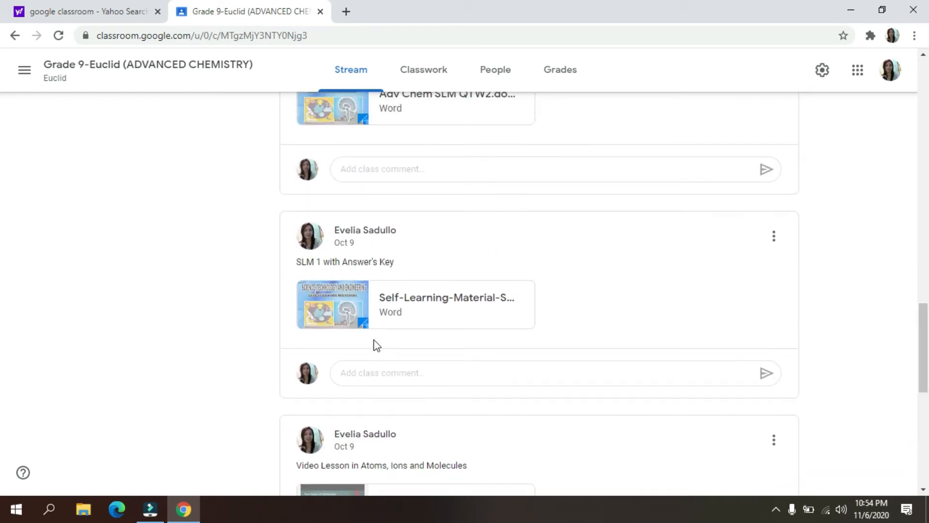
left_click_drag(926, 369, 925, 321)
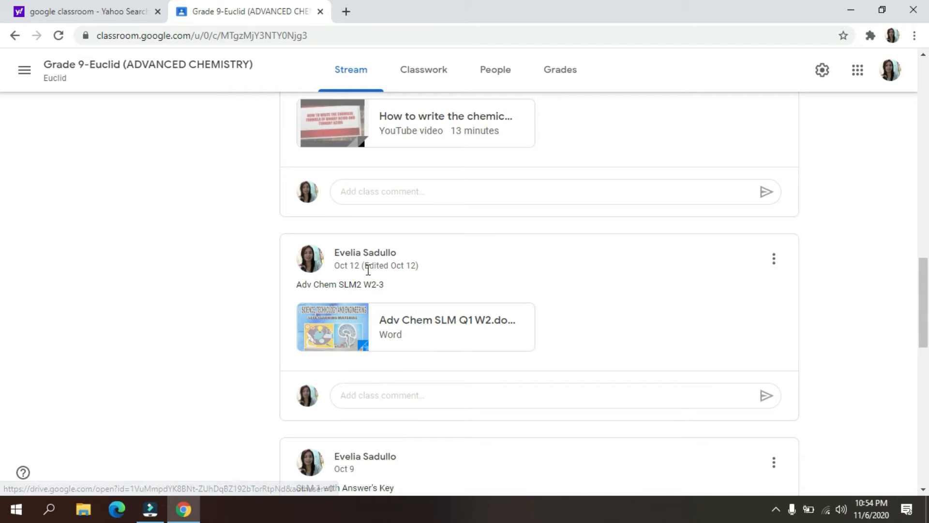
left_click_drag(925, 325, 925, 270)
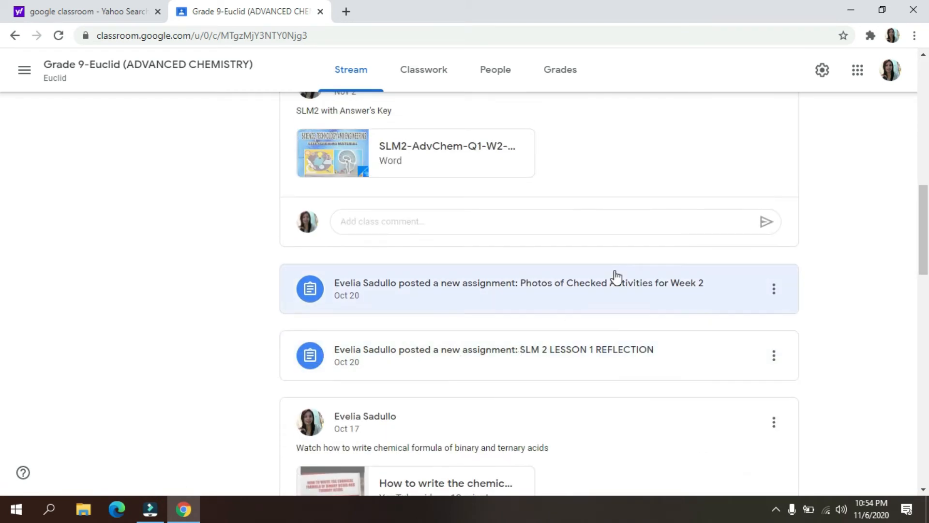
left_click_drag(923, 252, 922, 223)
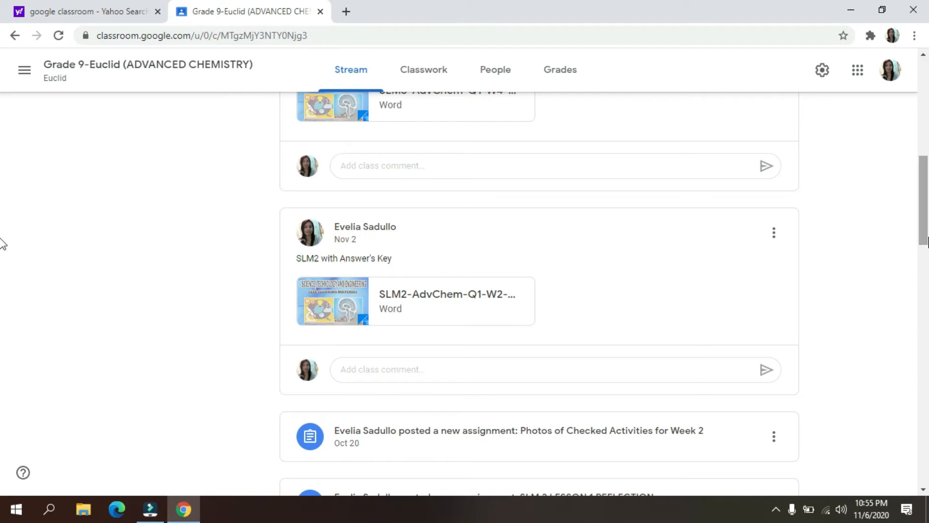
scroll(2, 198, "up", 5)
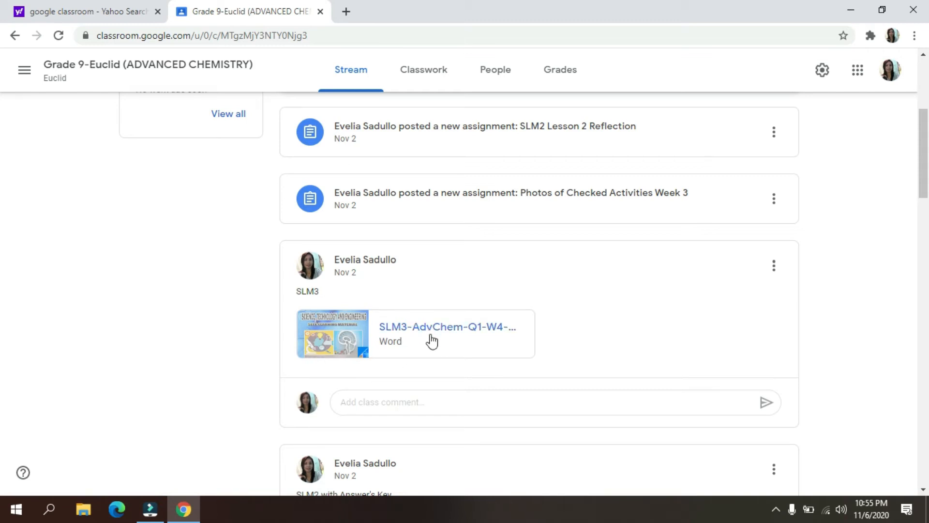
- Start a new stream post for all students of Grade 9-Euclid with the text "SLM 4"
scroll(2, 185, "up", 2)
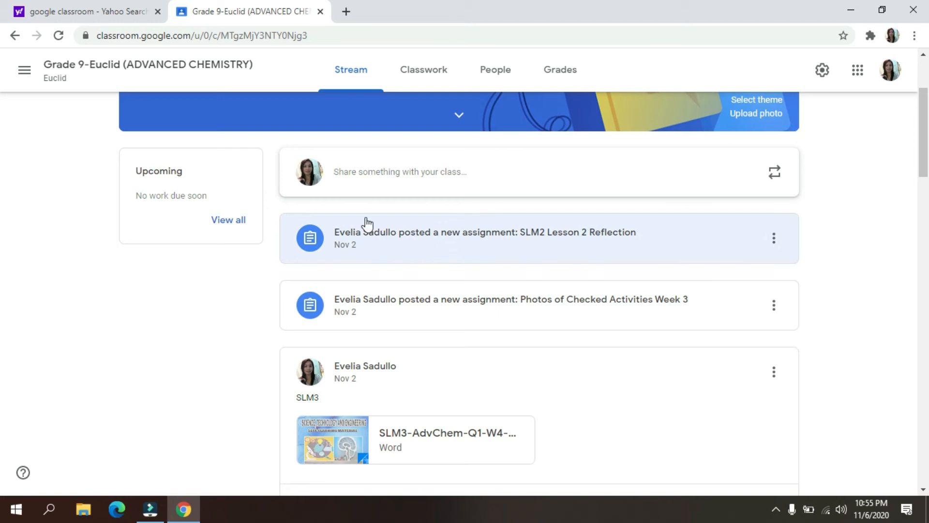
left_click(364, 181)
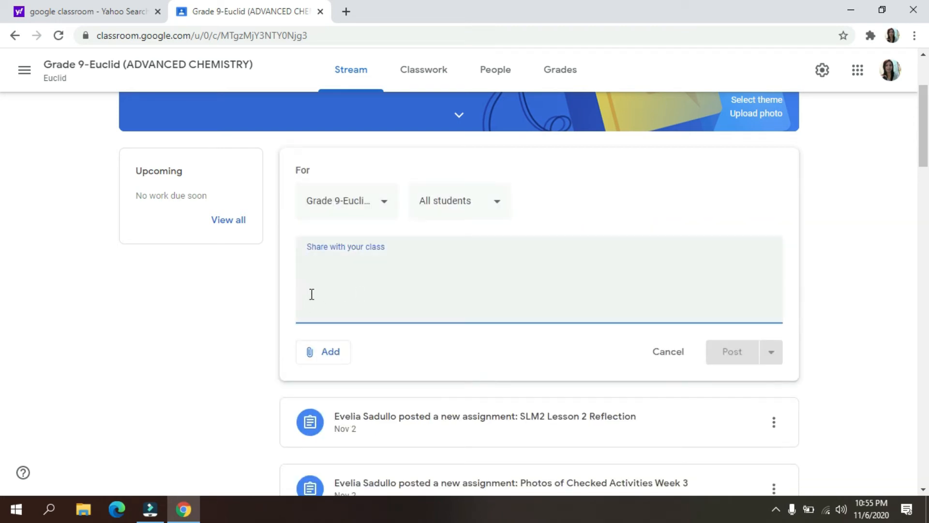
type("sl")
key("BackSpace")
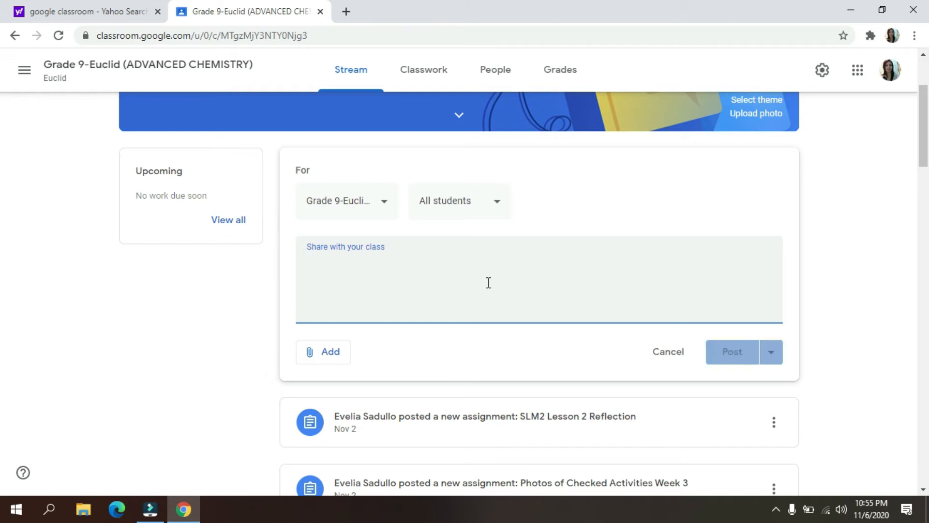
type("SLM 4")
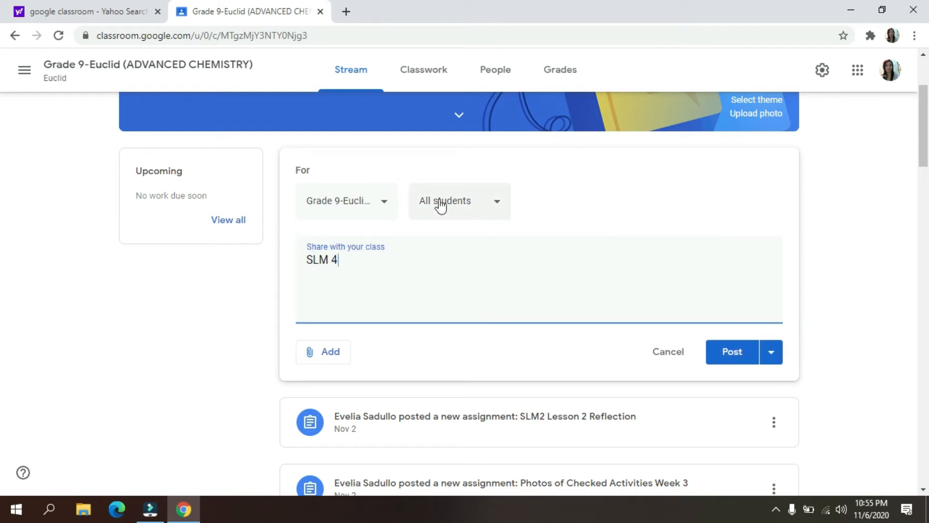
- Attach SLM4-AdvChem-Q1-W6-7 from the desktop's FILES BACKUP > Documents folder to the post, and discard the post without publishing it
left_click(332, 361)
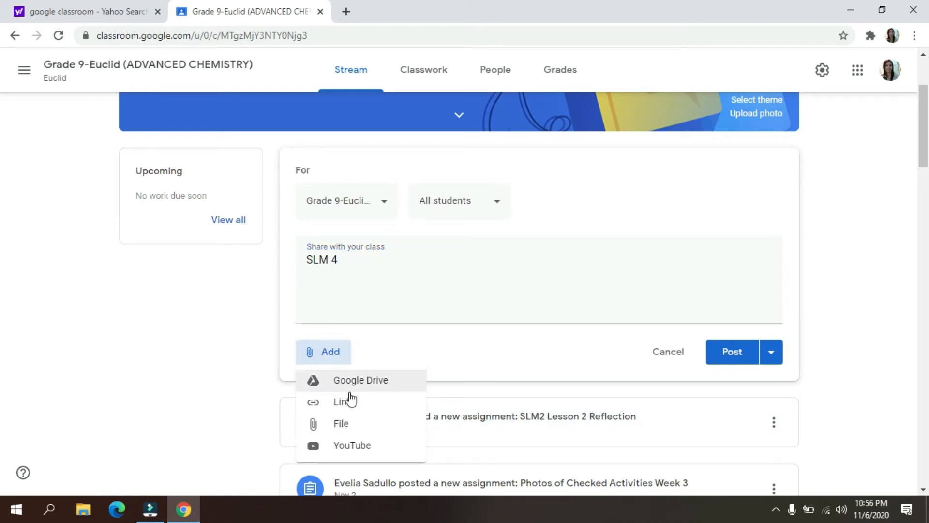
left_click(348, 427)
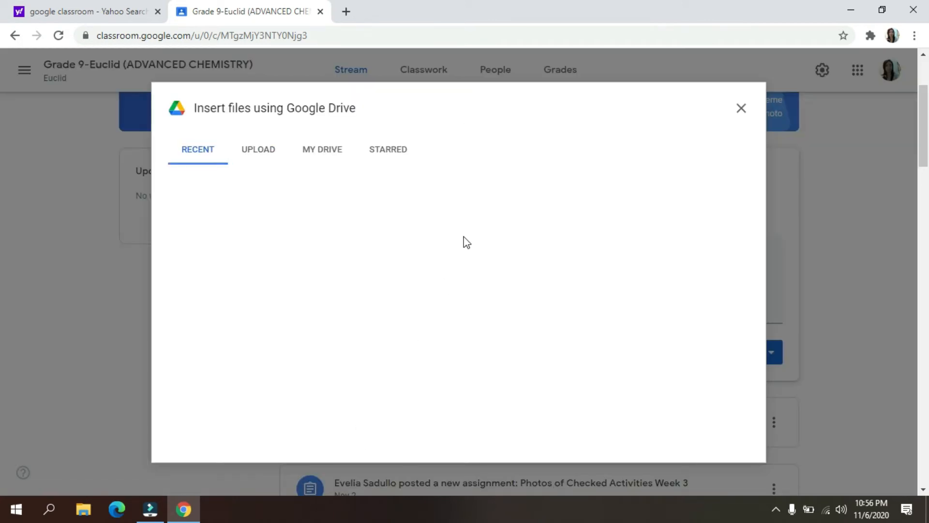
left_click(198, 151)
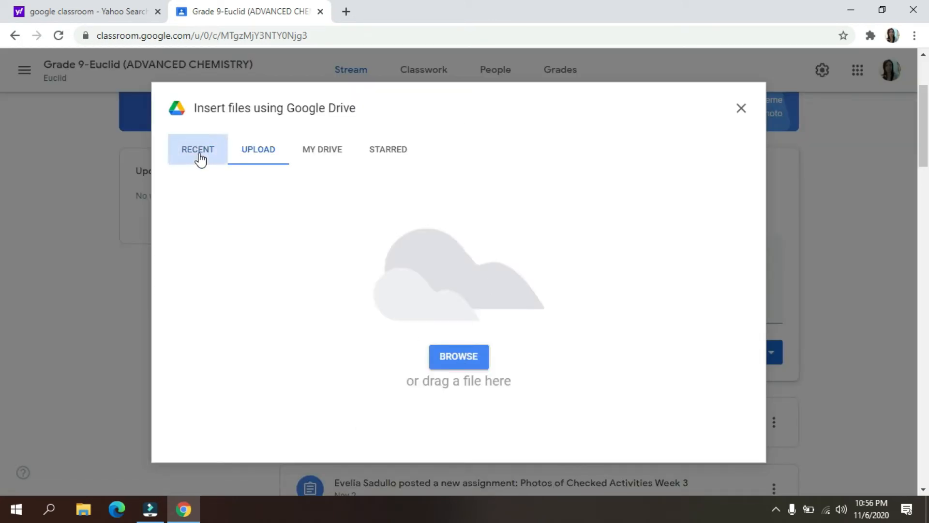
left_click(256, 161)
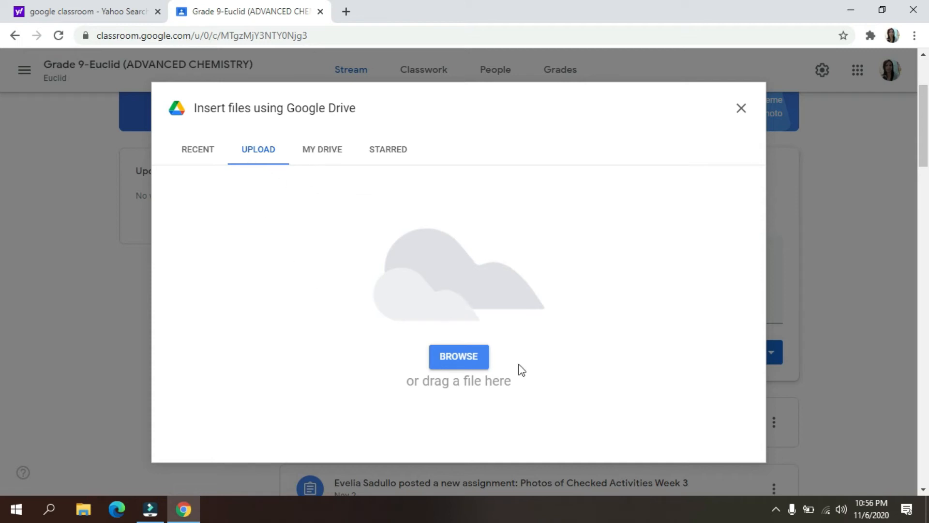
left_click(469, 360)
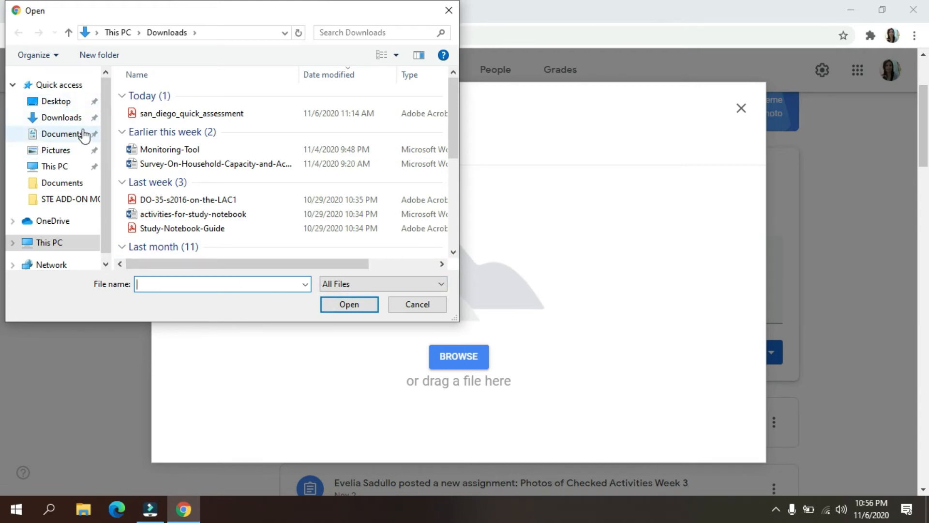
left_click(53, 102)
double_click(175, 109)
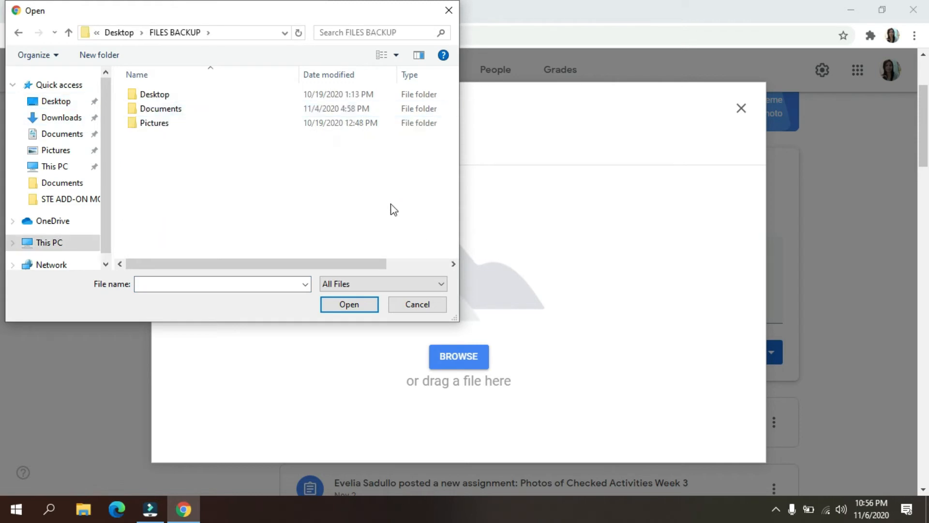
double_click(165, 109)
scroll(307, 208, "down", 6)
scroll(307, 208, "down", 4)
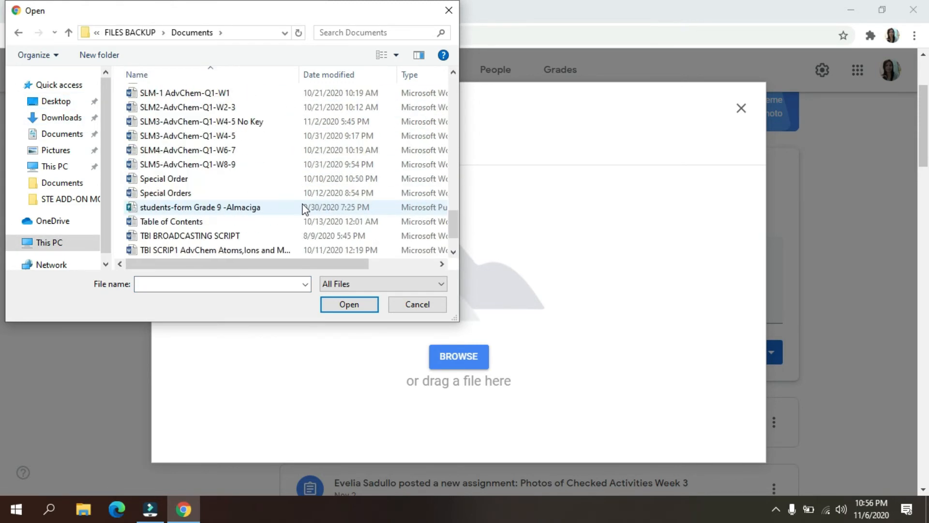
left_click(185, 151)
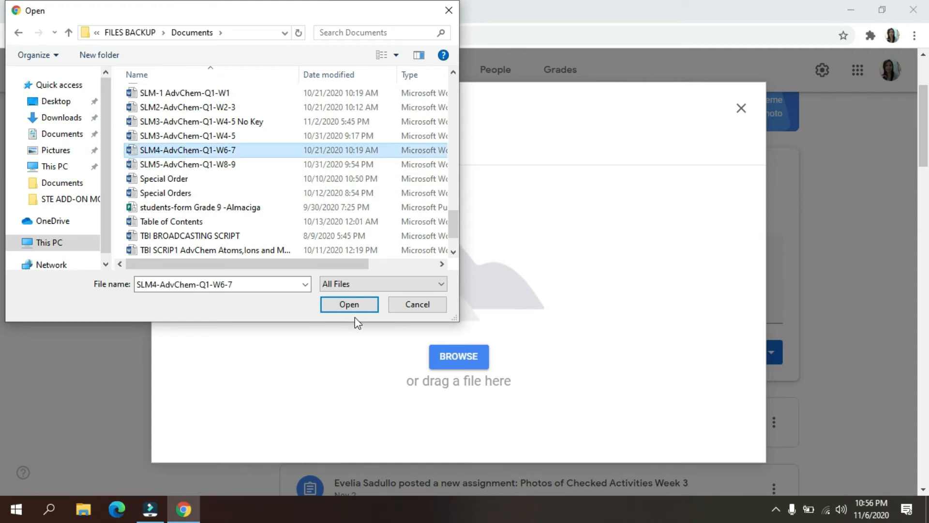
left_click(350, 306)
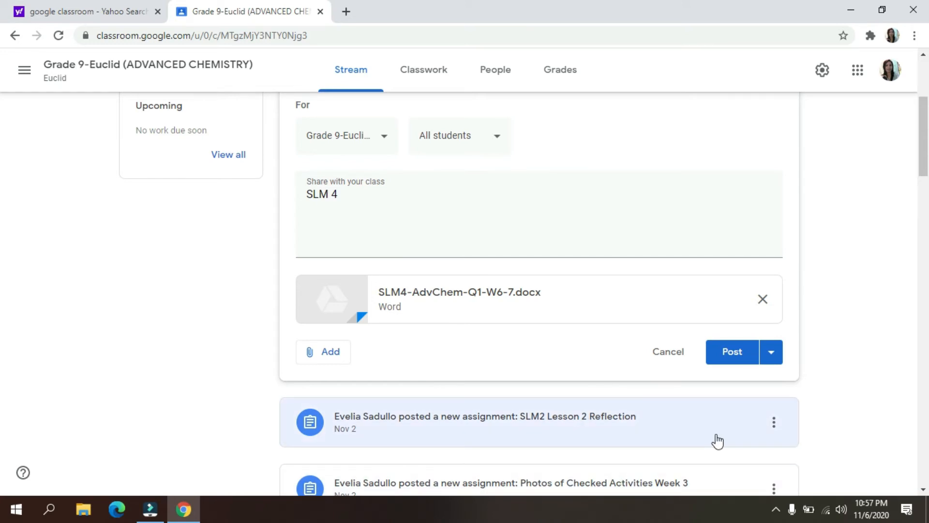
left_click(679, 358)
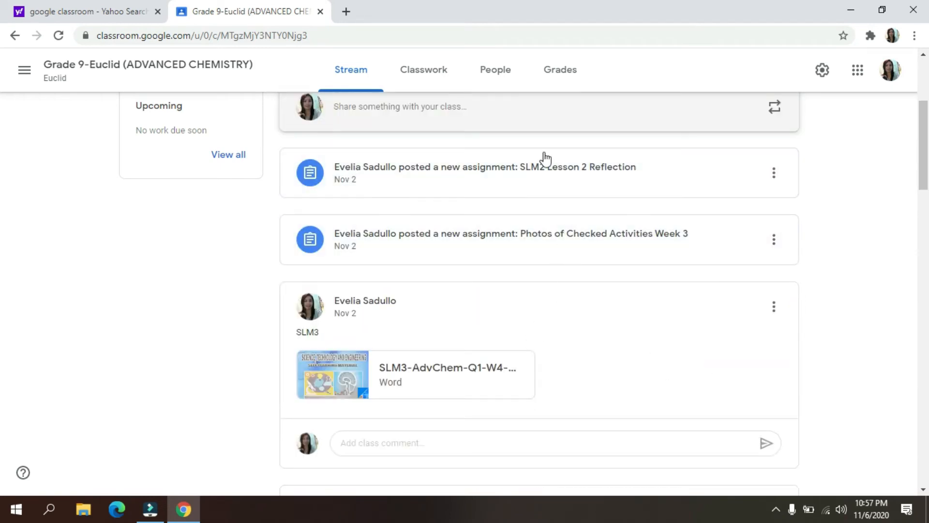
- Start another class post with the text "Video on Balancing Equation" and open the YouTube video insertion for it
scroll(465, 287, "up", 5)
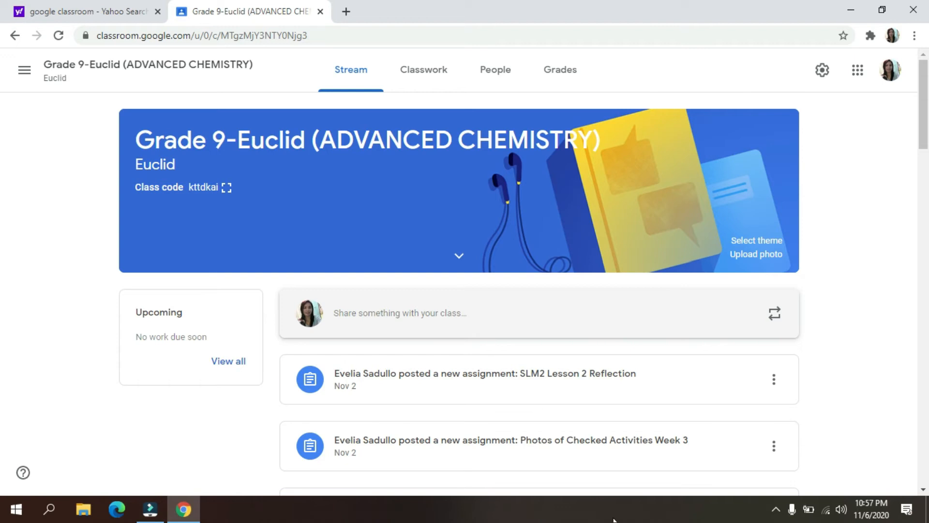
left_click(359, 312)
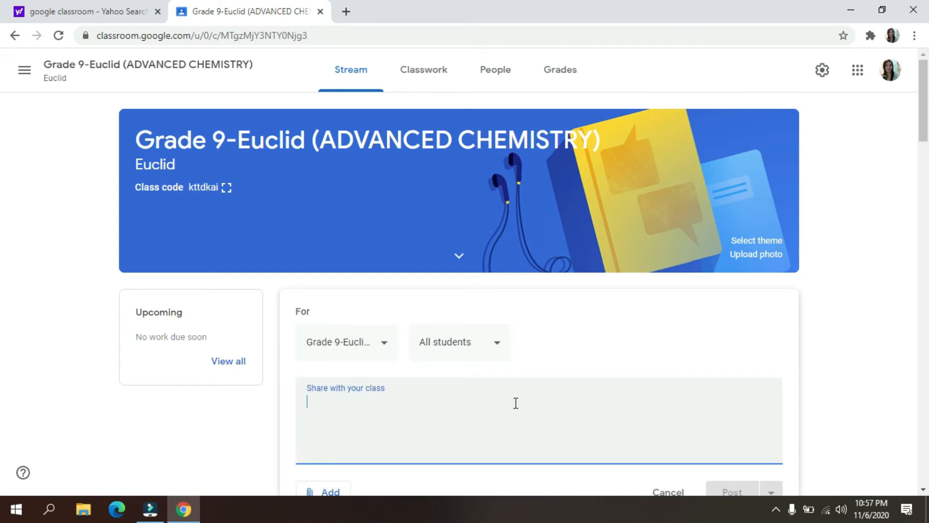
type("Video on Balancing Equation")
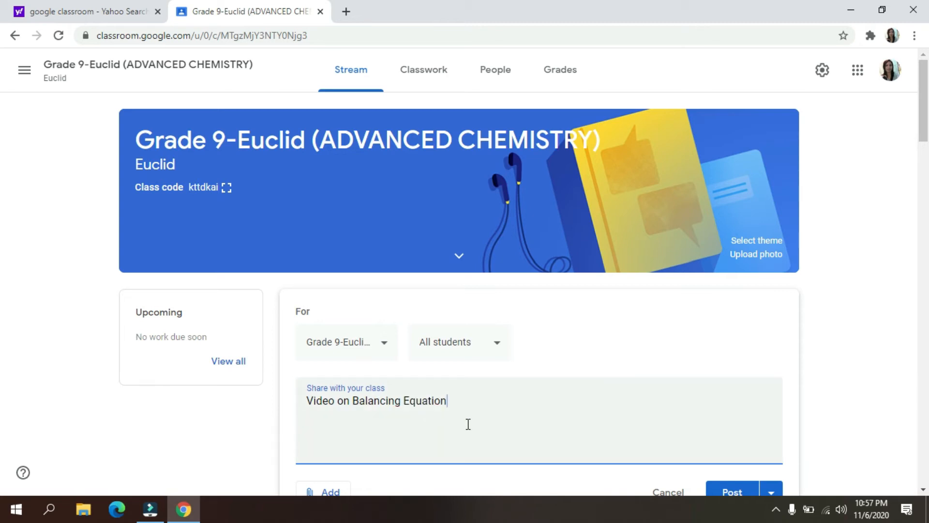
scroll(484, 430, "down", 3)
left_click(324, 356)
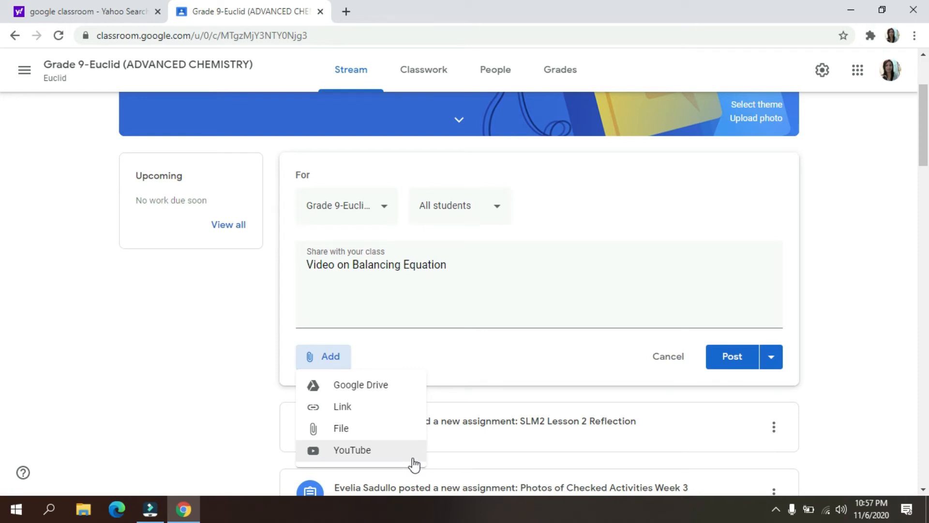
left_click(349, 455)
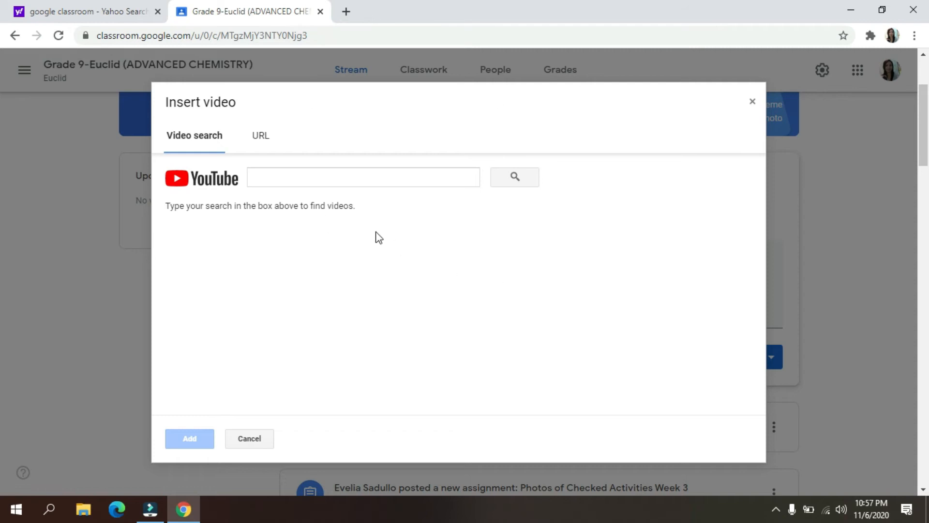
- Open YouTube in a new browser tab and search for "balancing chemical equations"
left_click(347, 13)
left_click(374, 191)
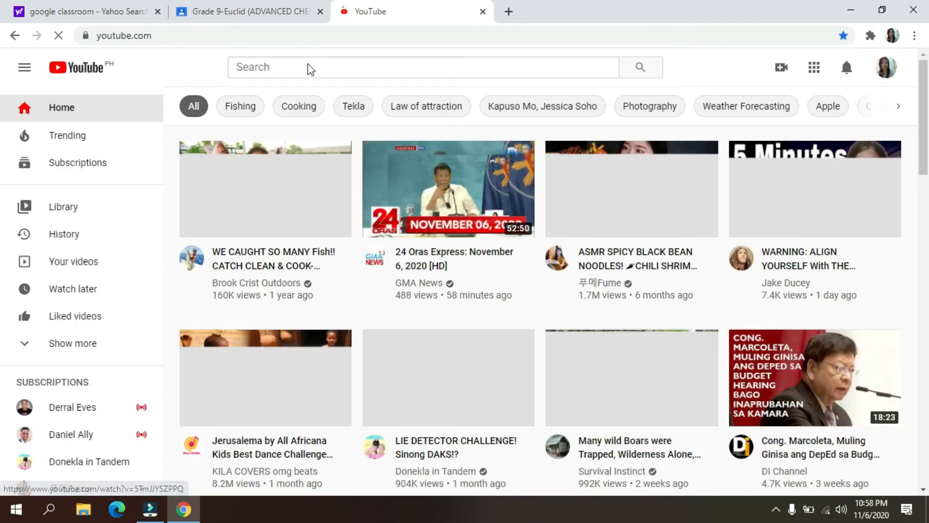
left_click(312, 66)
type("bal")
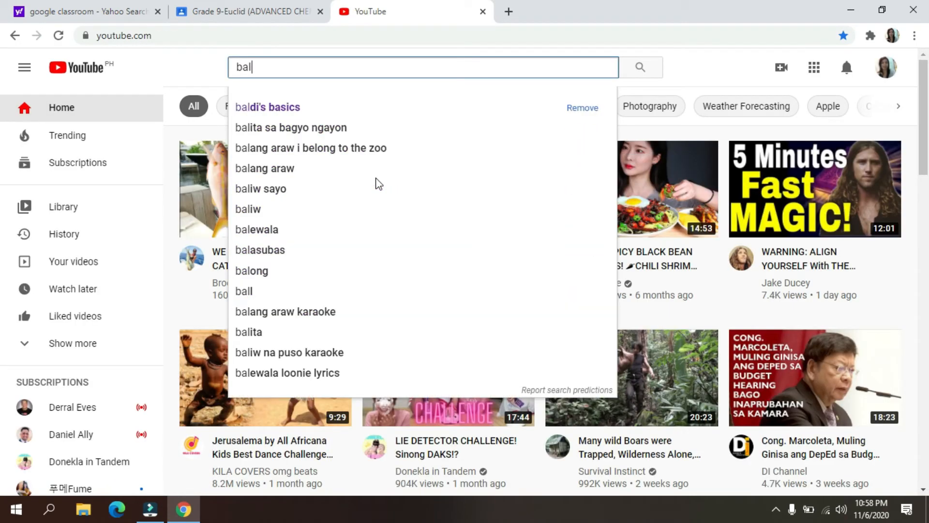
type("ancing chemical")
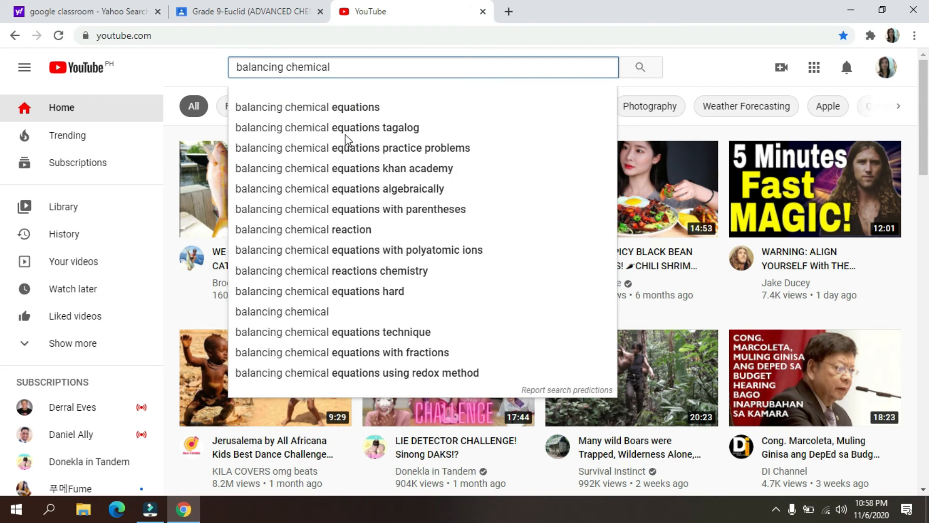
left_click(329, 109)
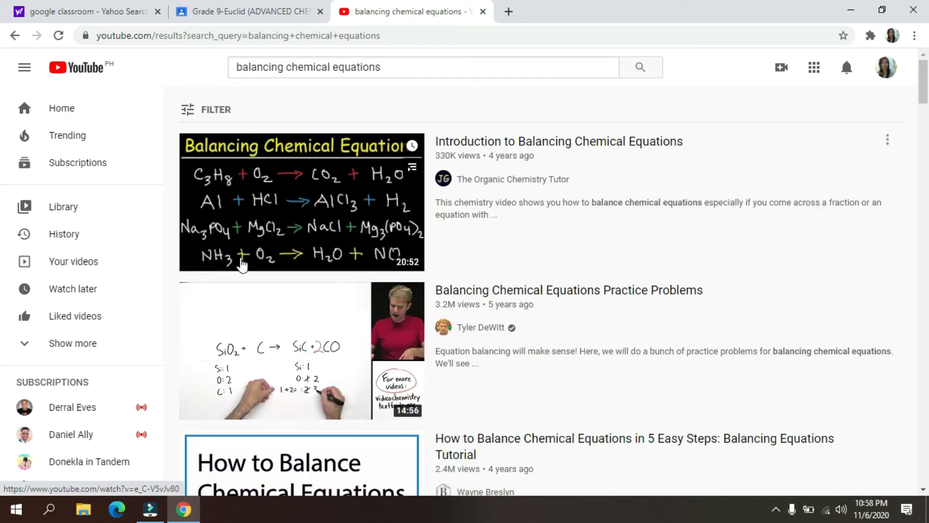
- Open the video "Introduction to Balancing Chemical Equations" and copy its web address
left_click(299, 179)
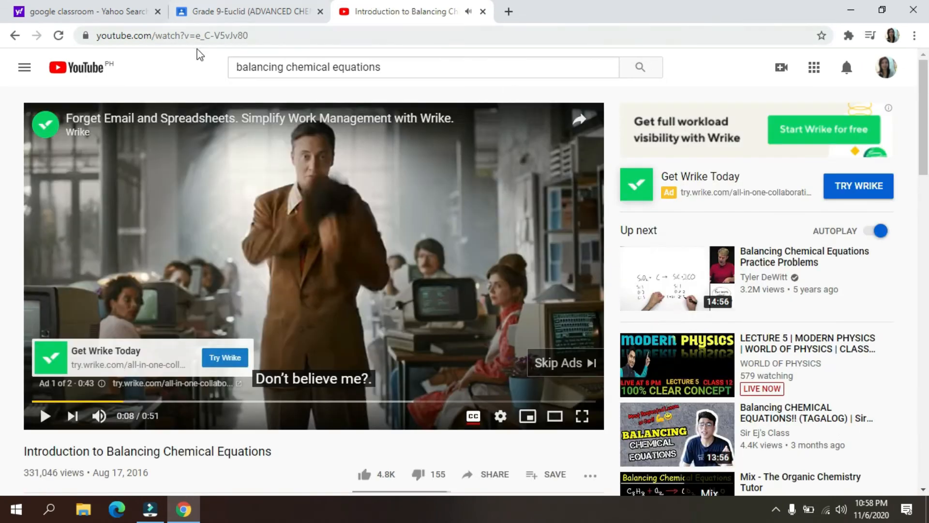
left_click(194, 37)
right_click(194, 36)
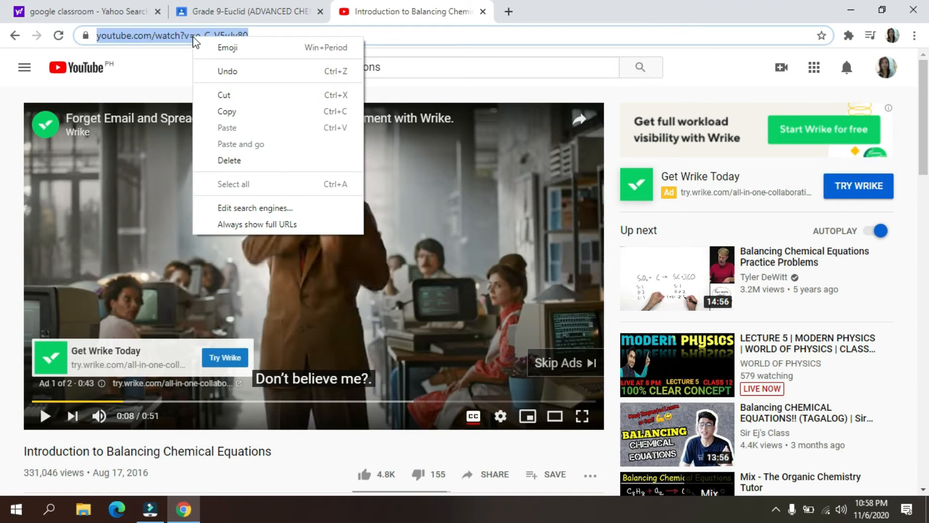
left_click(236, 115)
- Return to Google Classroom, search for the video by its copied address, and try to add it to the post
left_click(278, 11)
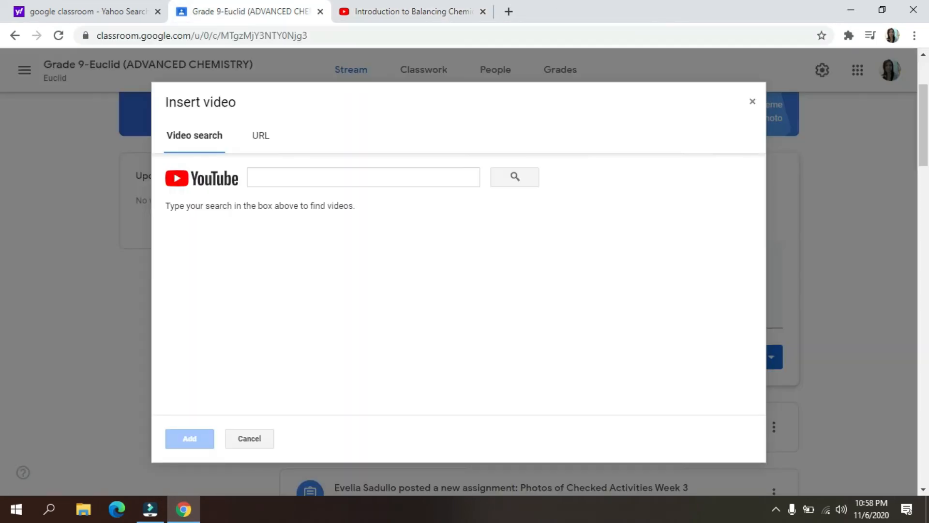
left_click(290, 183)
right_click(289, 184)
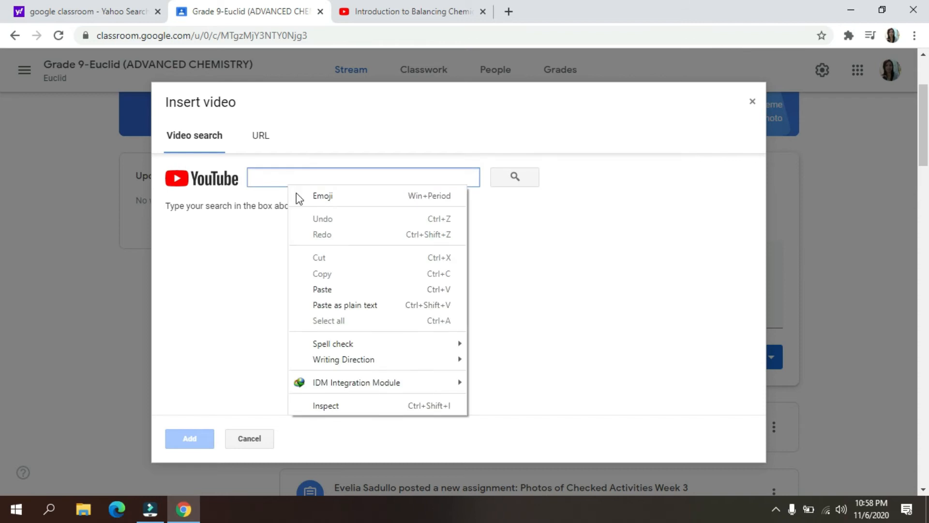
left_click(314, 289)
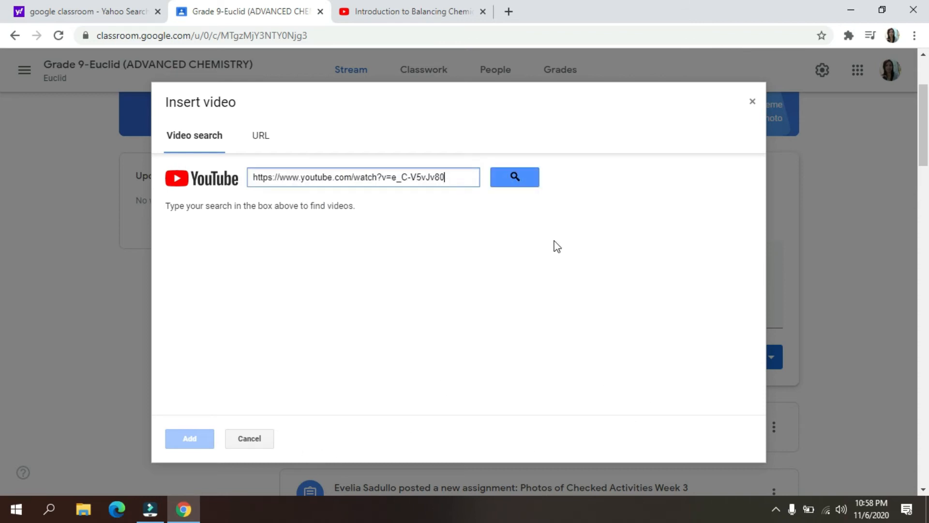
left_click(522, 184)
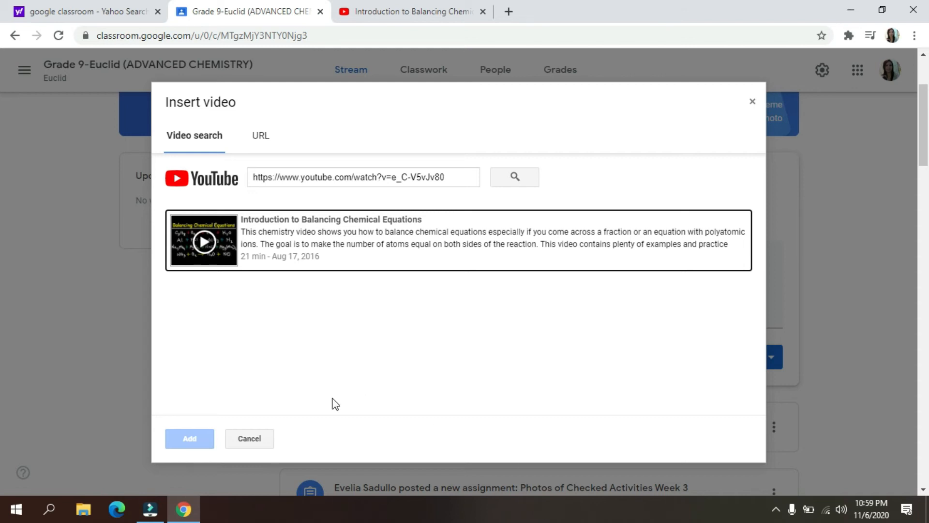
left_click(192, 441)
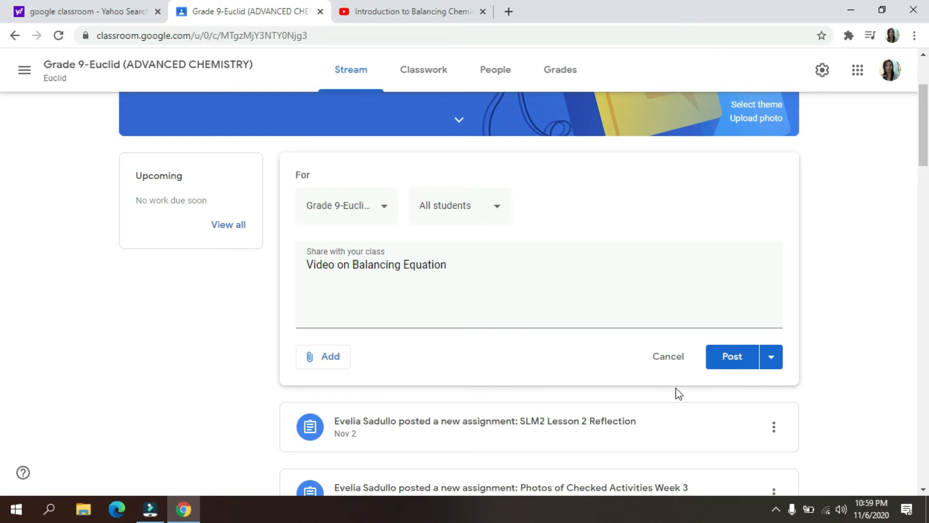
- Copy the YouTube video's web address, enter it as a link attachment for the class post, and cancel the link
left_click(323, 362)
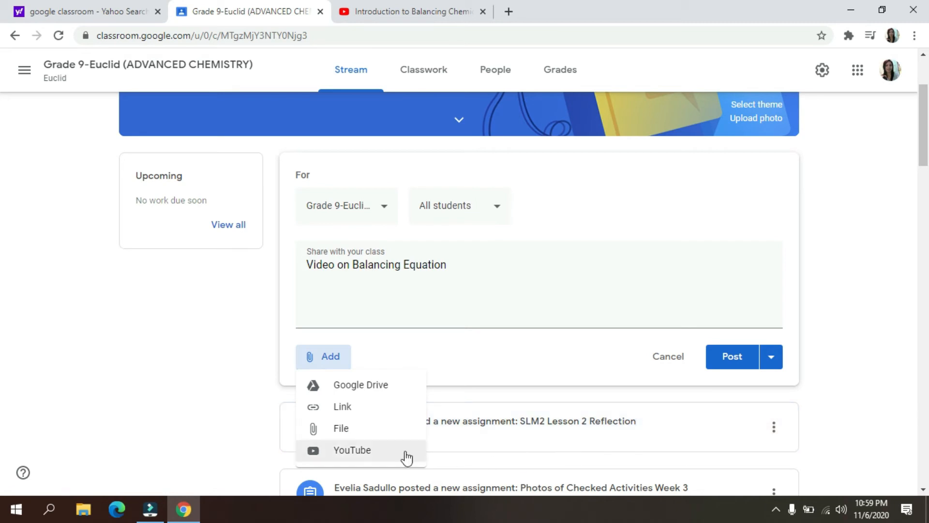
left_click(354, 408)
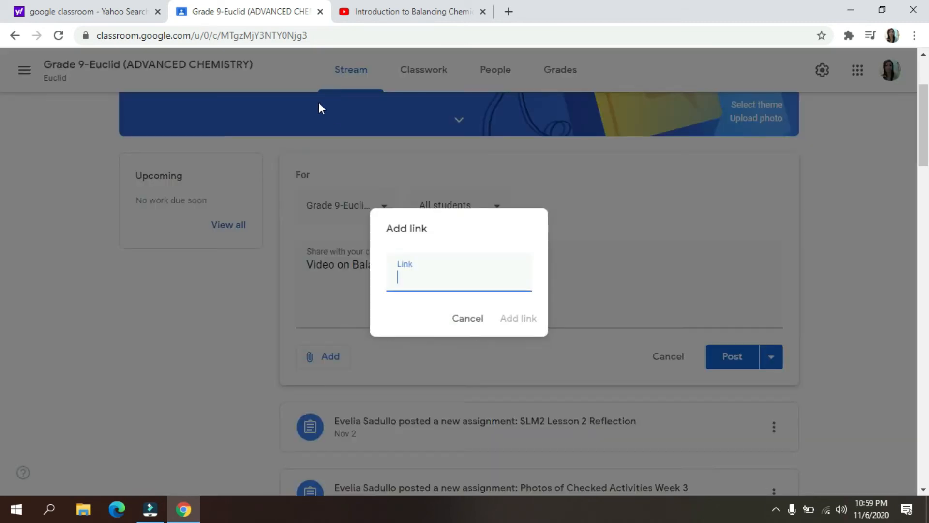
left_click(400, 11)
left_click(200, 35)
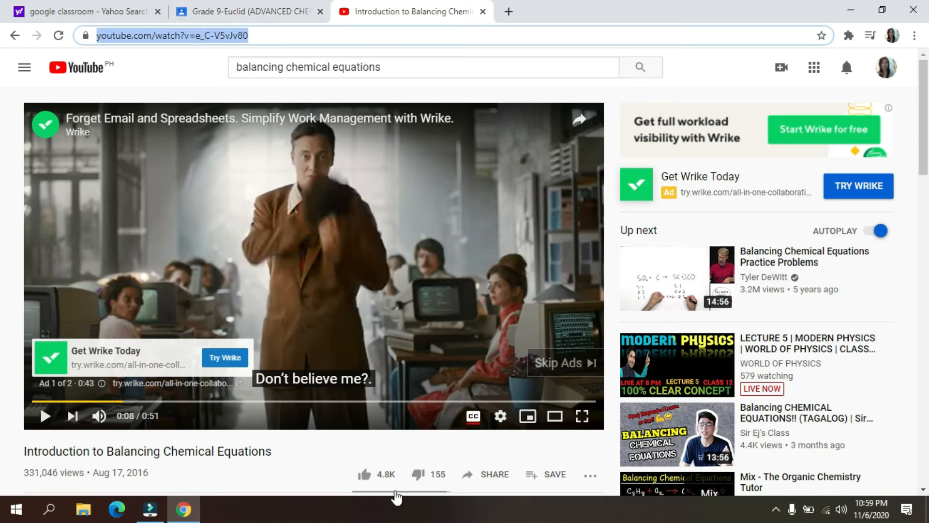
left_click(237, 10)
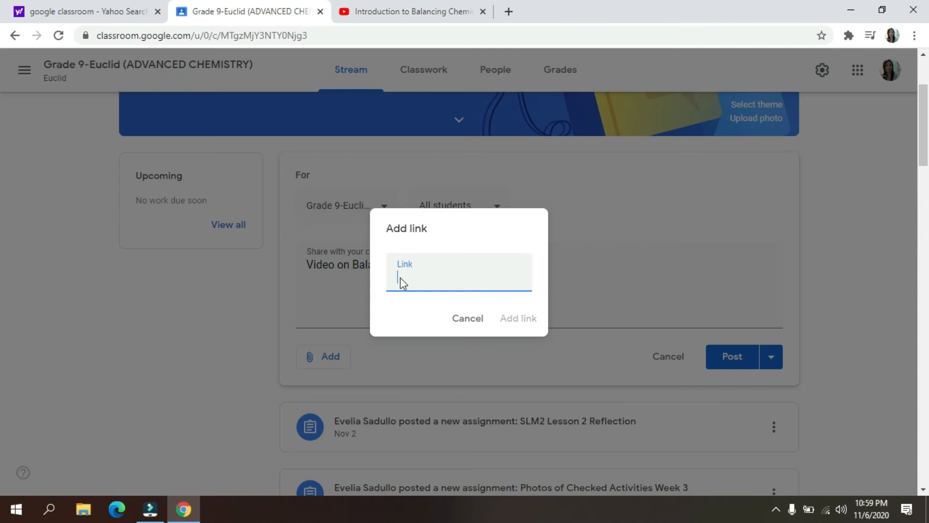
right_click(401, 282)
left_click(434, 151)
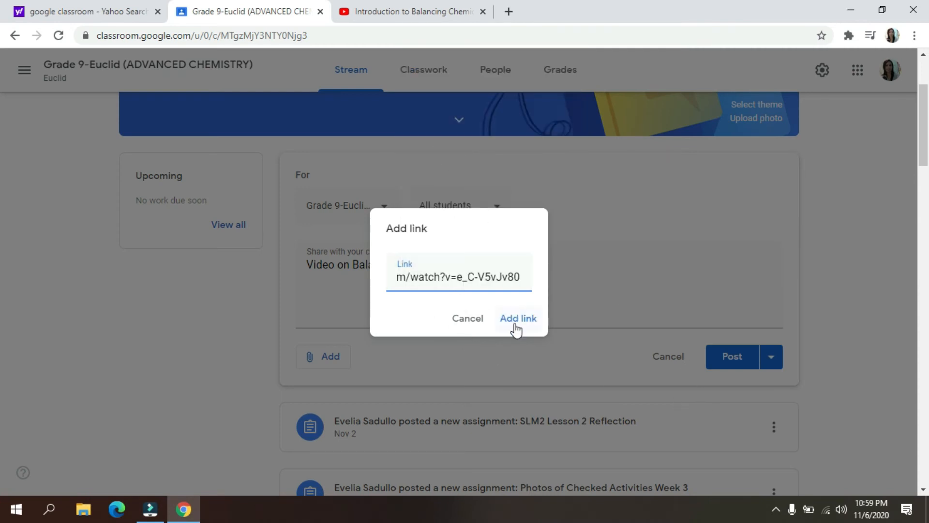
left_click(468, 323)
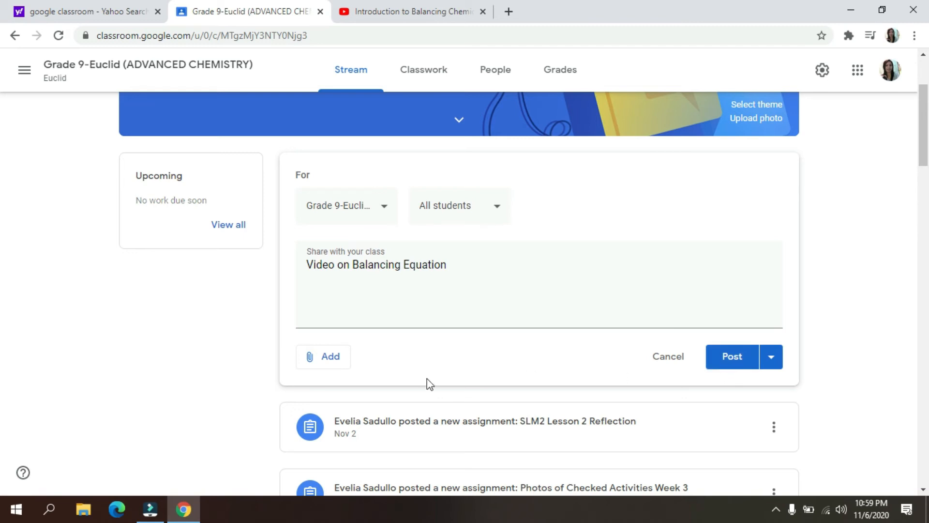
- Look through the earlier posts in the class stream and close the "Video on Balancing Equation" post draft
scroll(442, 401, "down", 5)
scroll(424, 380, "down", 10)
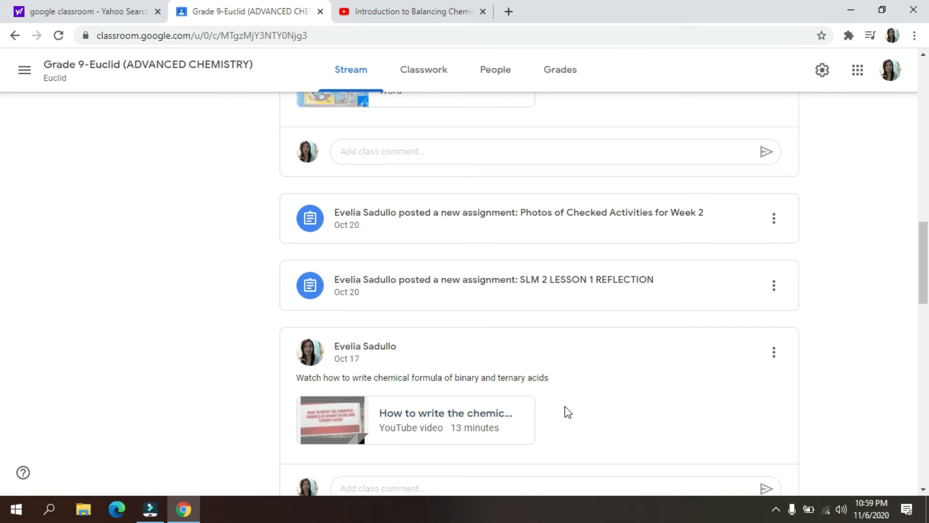
scroll(565, 406, "up", 15)
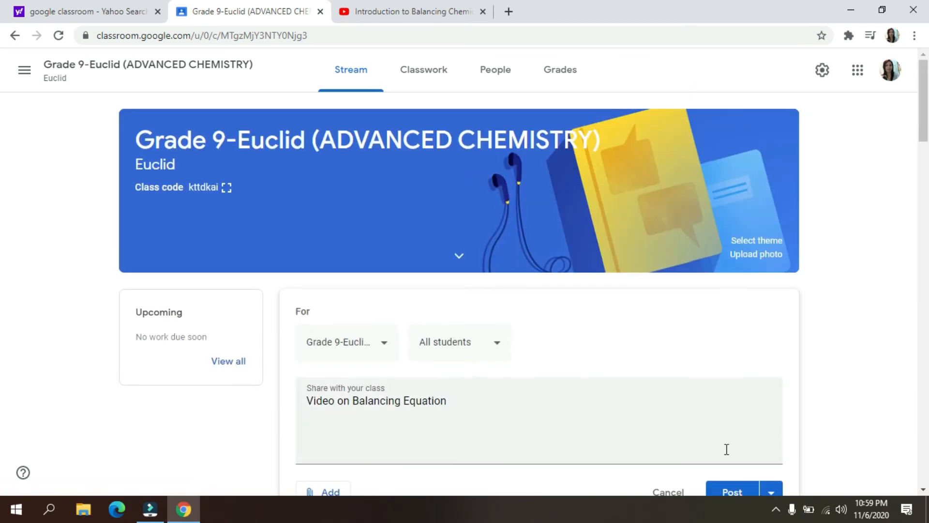
scroll(727, 411, "down", 3)
left_click(728, 359)
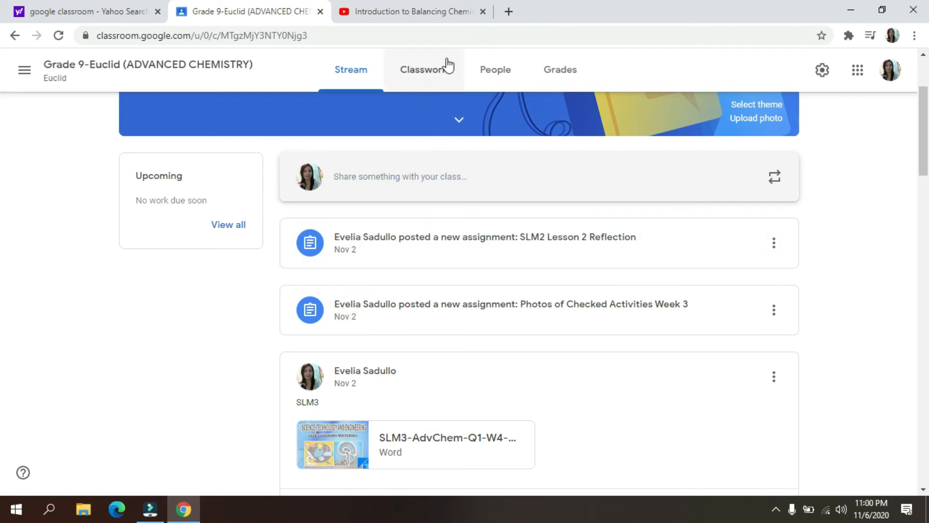
- Open a new assignment in the class's Classwork, examine its points and due date options, and close it unassigned
left_click(419, 78)
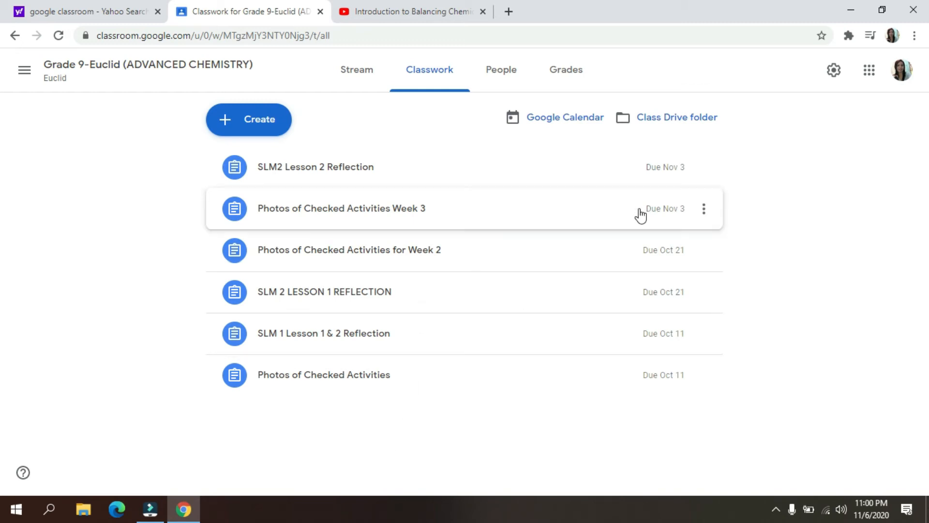
left_click(269, 128)
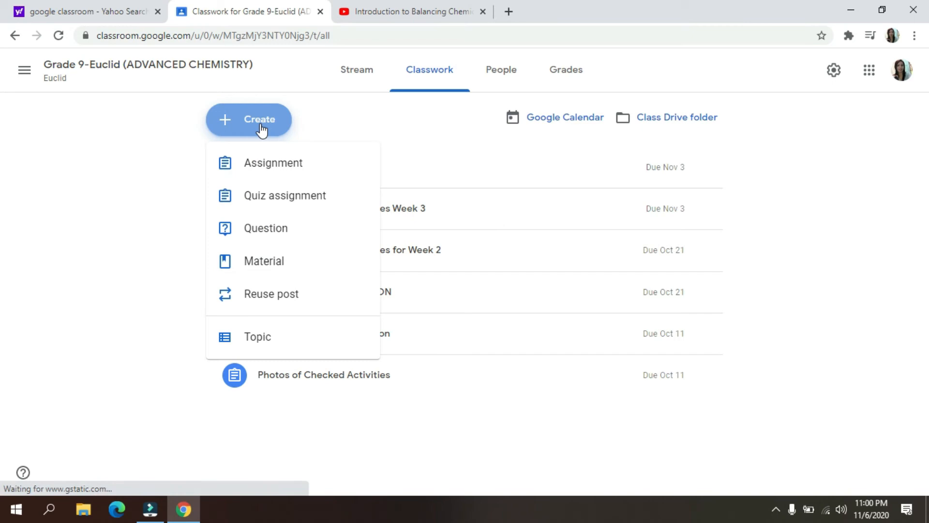
left_click(270, 170)
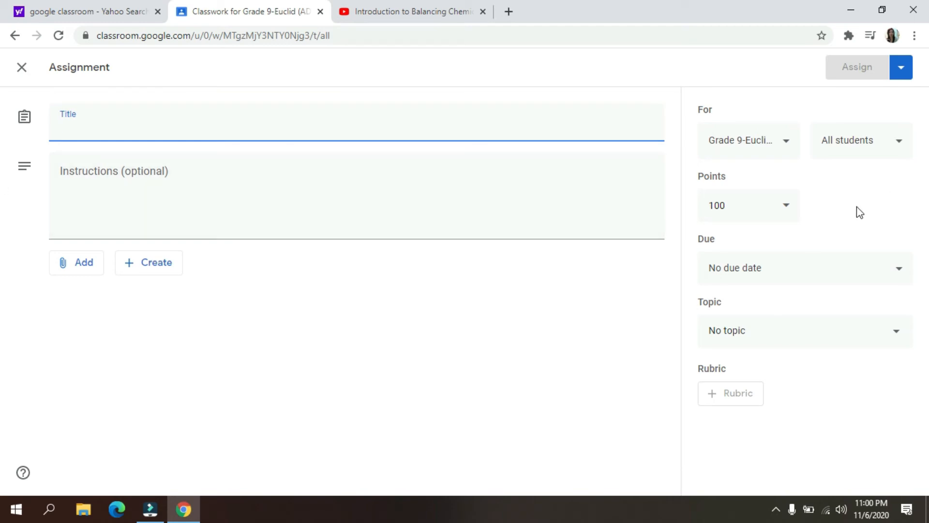
left_click(788, 213)
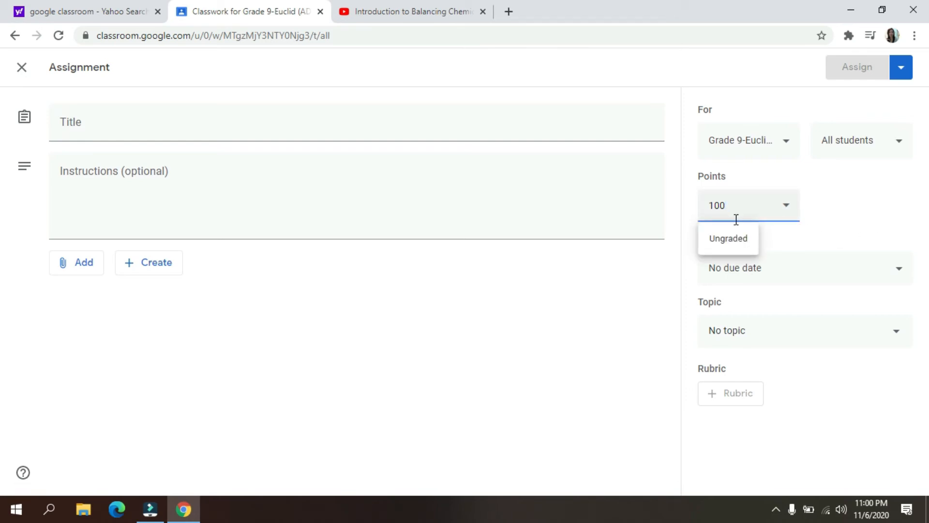
left_click(902, 275)
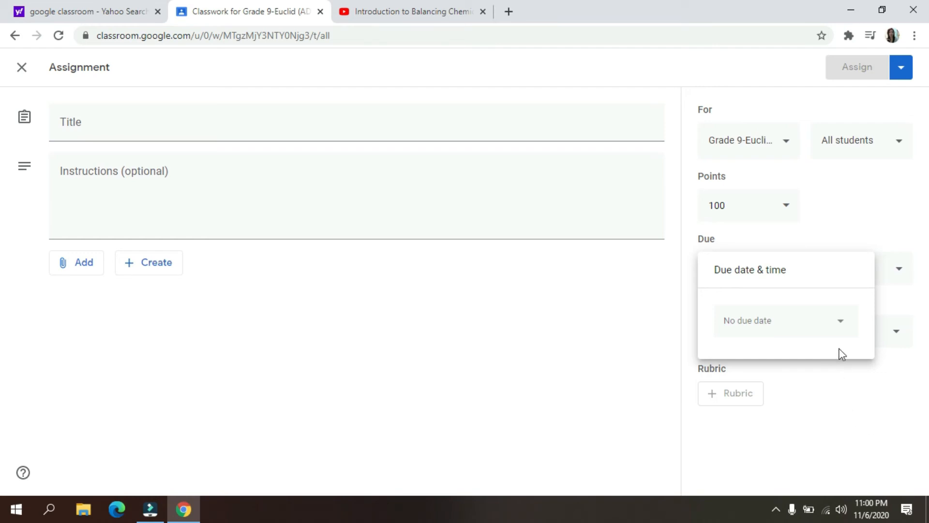
left_click(847, 333)
left_click(751, 407)
left_click(3, 421)
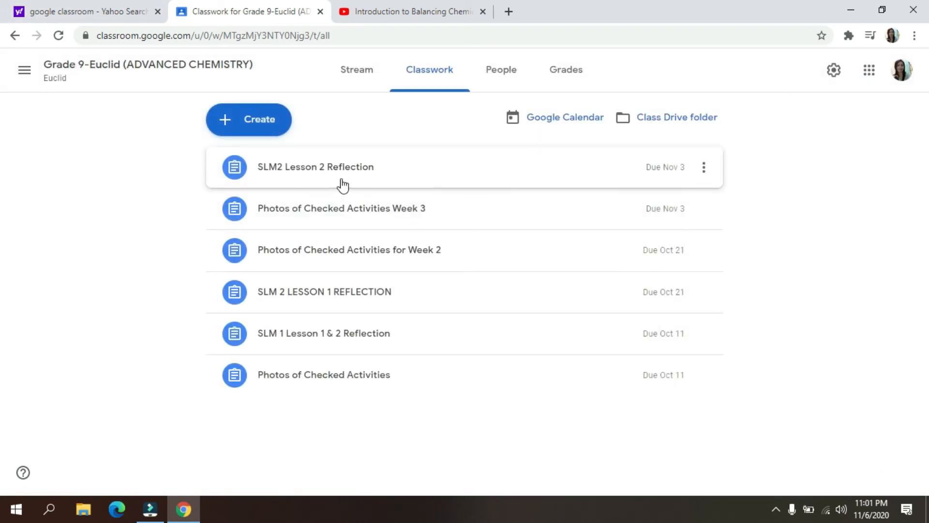
- Start a quiz assignment, open its attached Blank Quiz form, and dismiss the form creation tip
left_click(249, 119)
left_click(283, 204)
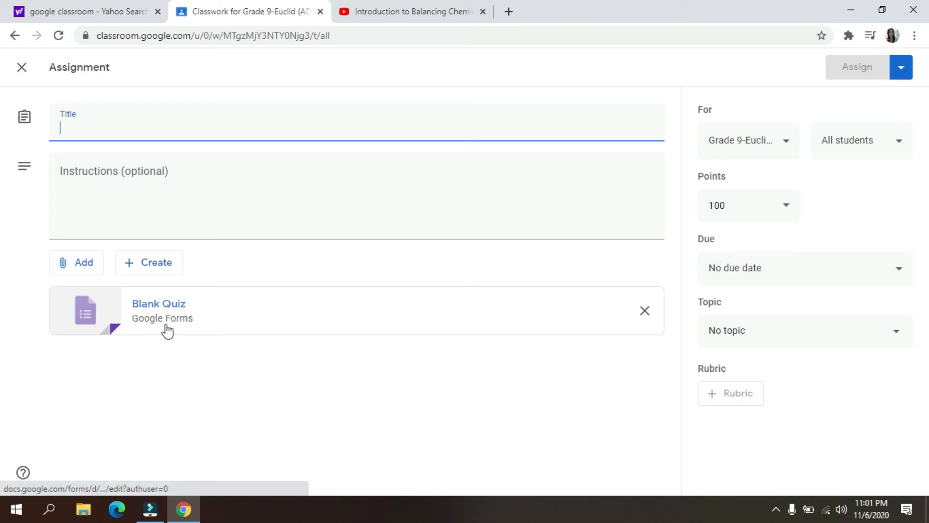
left_click(155, 314)
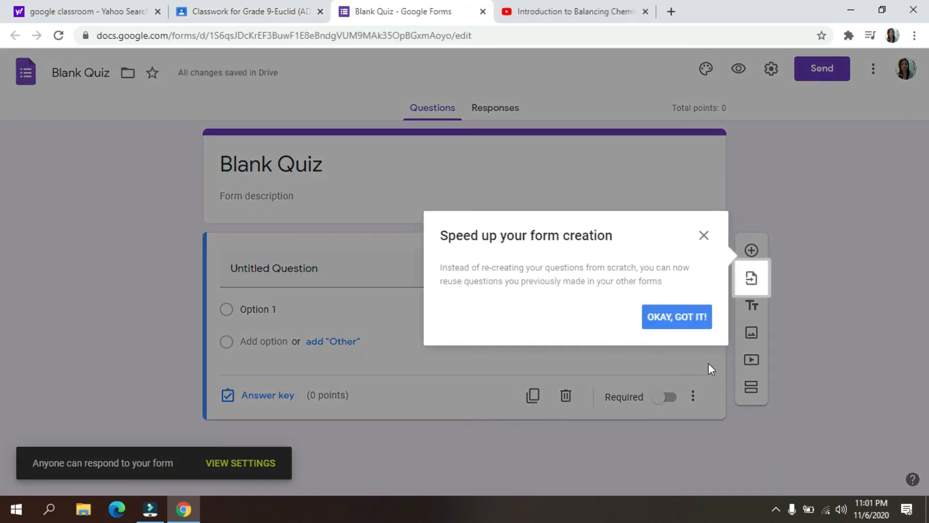
left_click(676, 318)
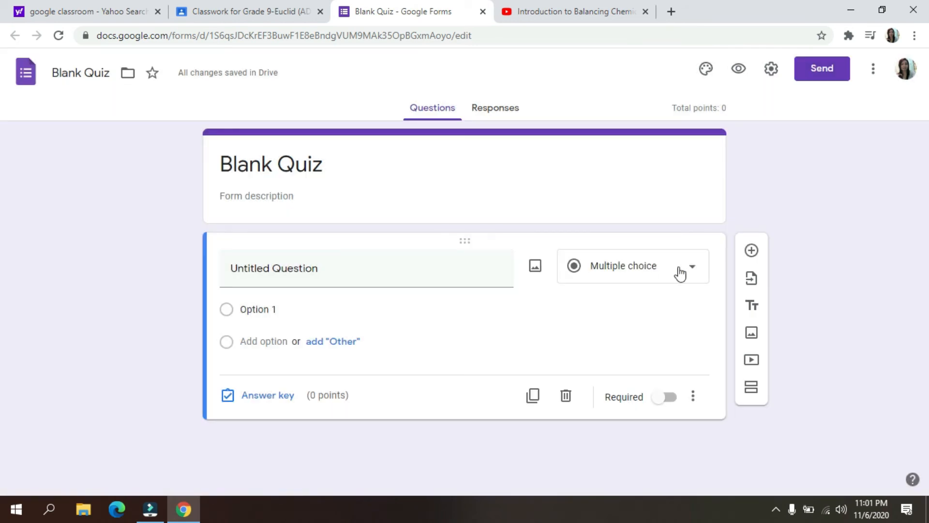
- Try the Short answer and Paragraph question types, restore Multiple choice, and close the Blank Quiz form
left_click(695, 273)
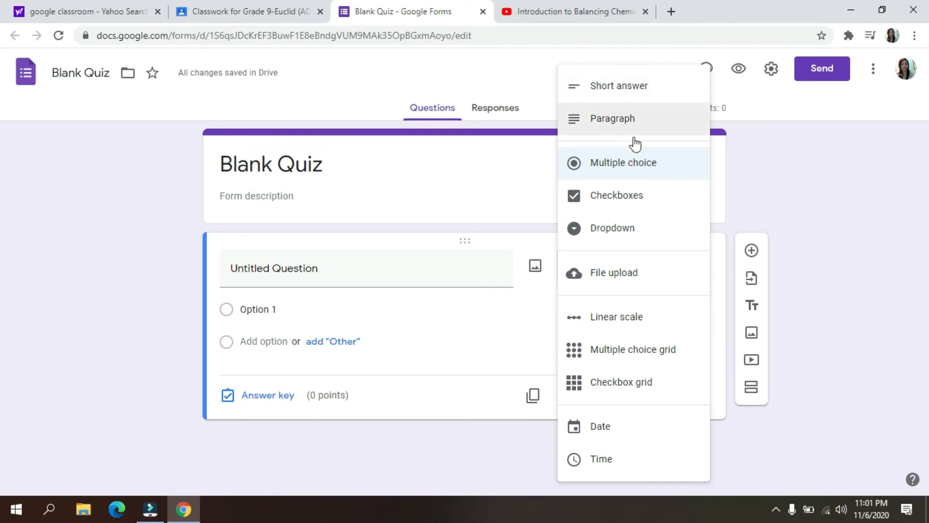
left_click(625, 87)
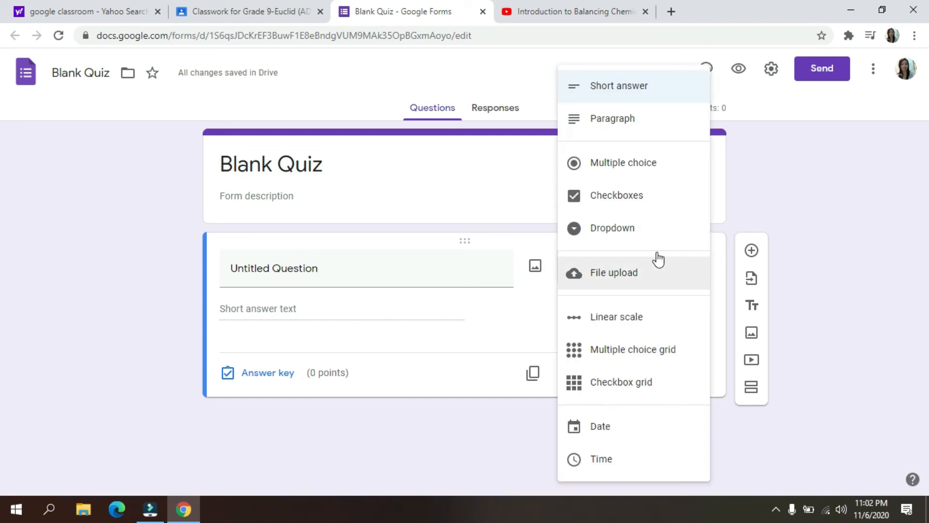
left_click(592, 121)
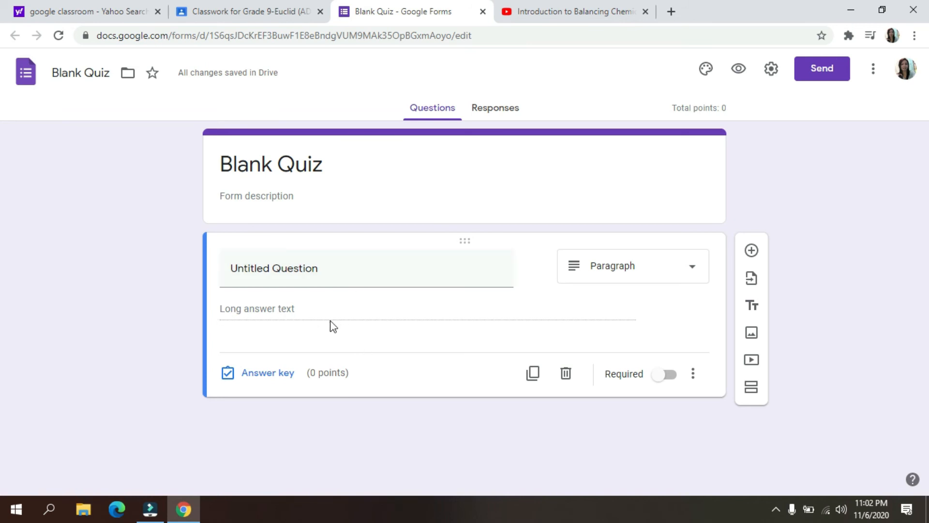
left_click(689, 274)
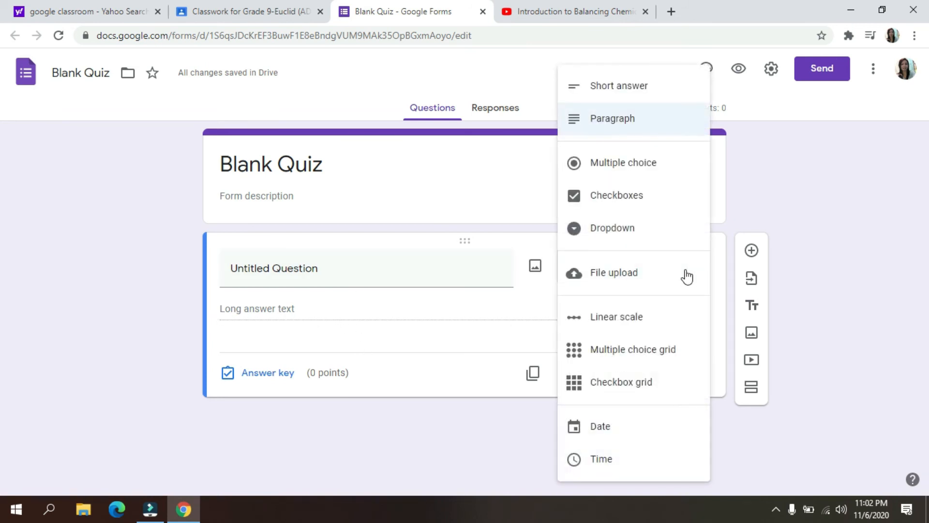
left_click(622, 171)
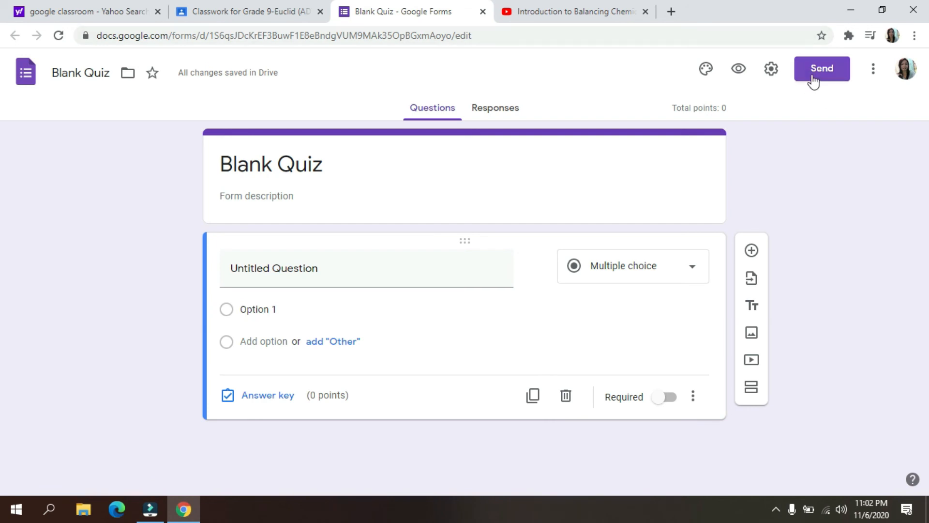
key("ctrl+shift+Tab")
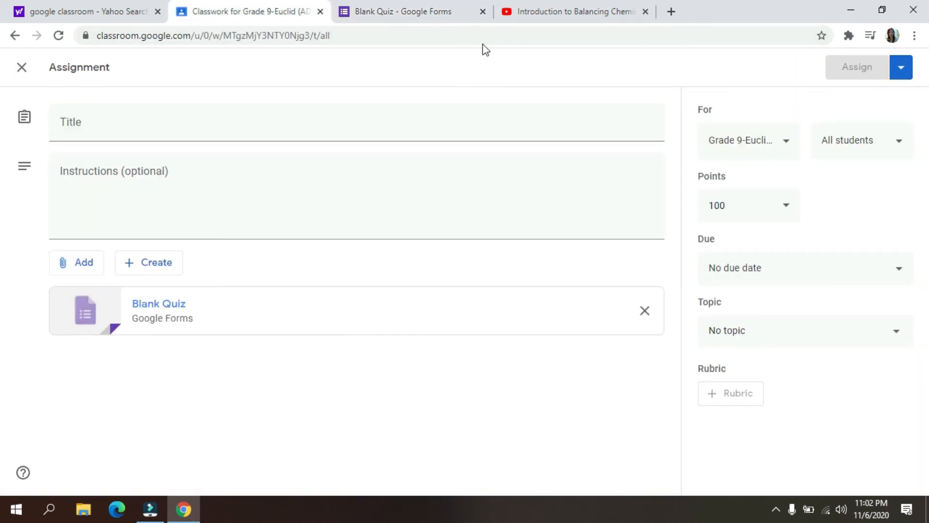
left_click(483, 11)
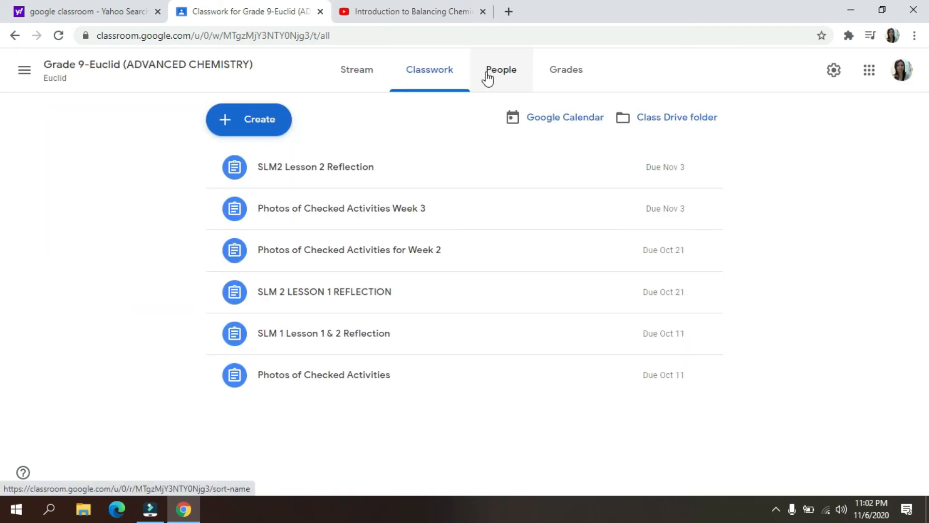
- Open the class's People page and examine the teacher and student lists and one student's entry
left_click(488, 76)
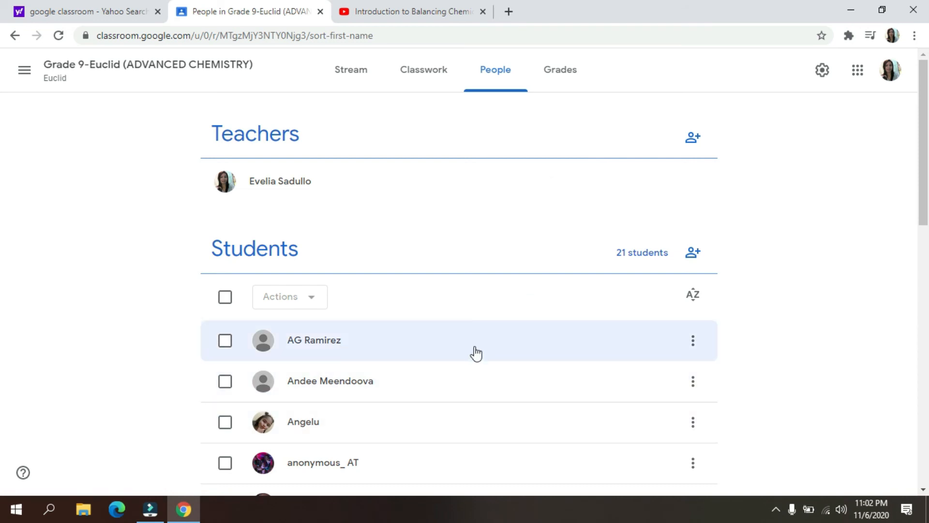
scroll(475, 346, "down", 10)
scroll(476, 339, "up", 8)
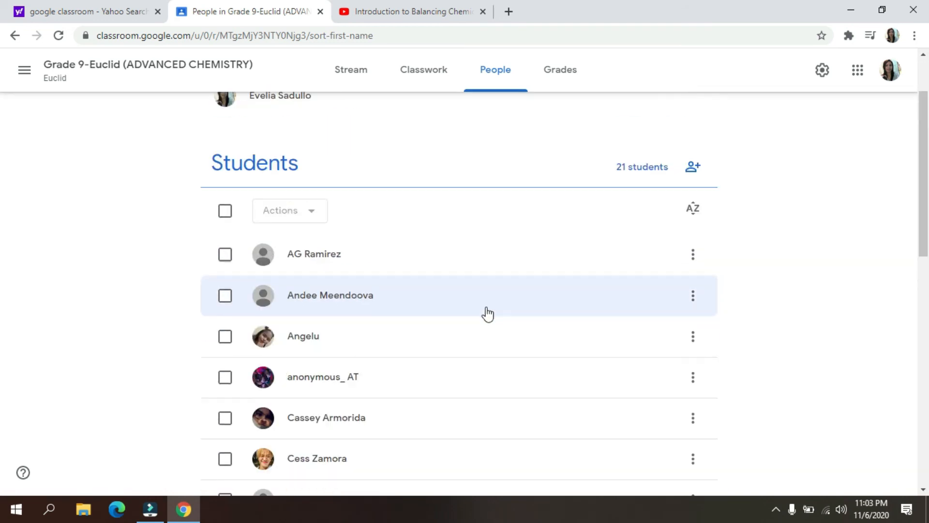
scroll(488, 314, "up", 3)
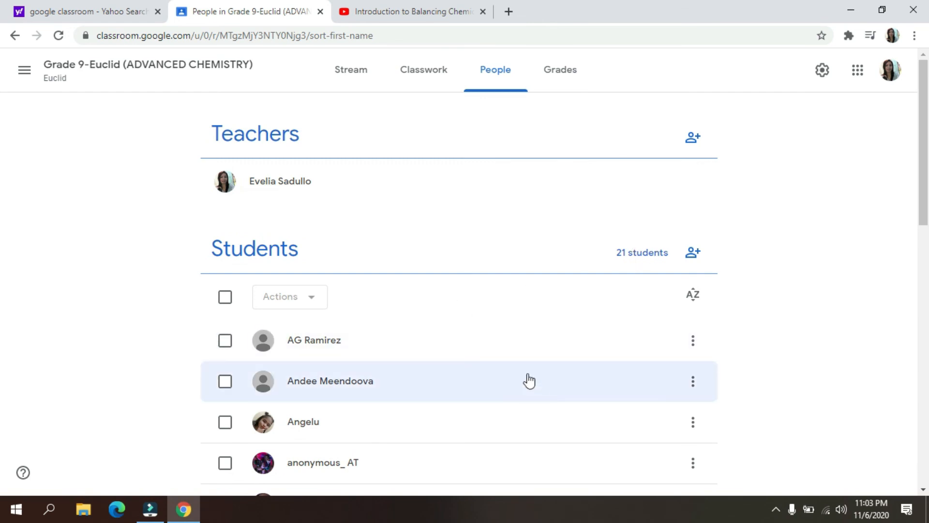
scroll(484, 369, "down", 4)
scroll(488, 369, "down", 3)
scroll(519, 367, "up", 4)
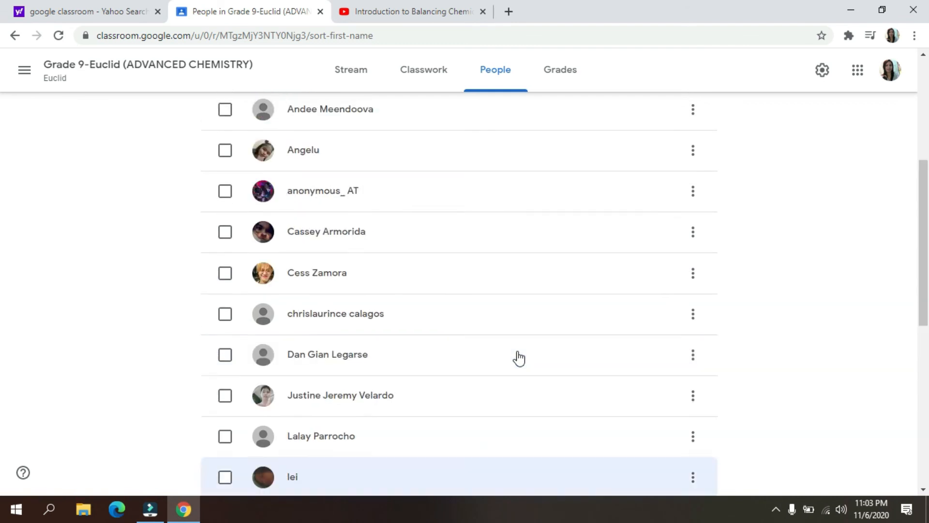
left_click(359, 199)
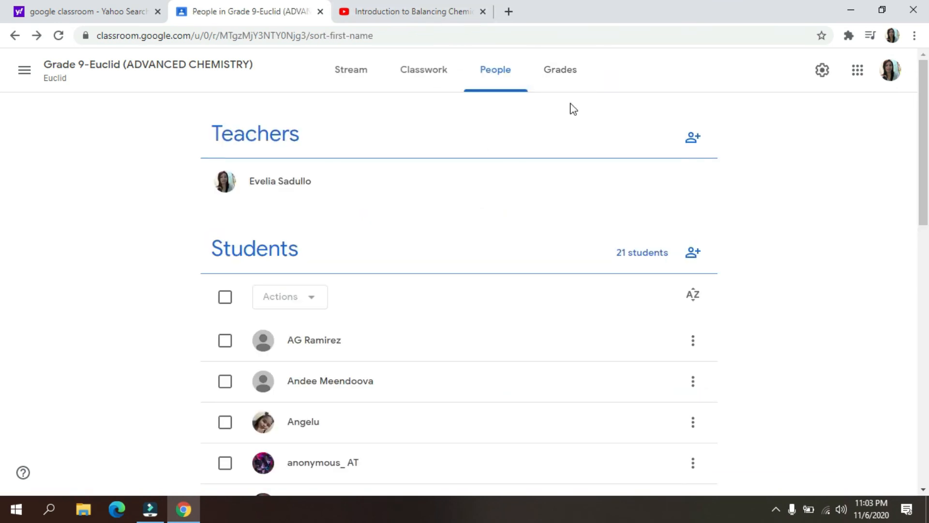
- Open the class's Grades page and examine each student's submission status and scores for the assignments
left_click(568, 74)
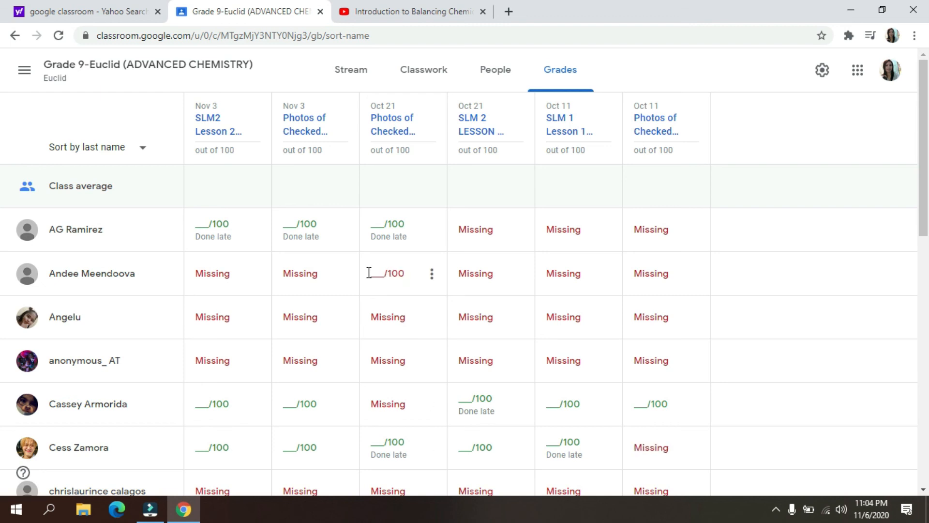
scroll(348, 380, "down", 1)
scroll(352, 383, "down", 10)
scroll(419, 394, "up", 7)
scroll(552, 407, "up", 5)
- Return to the class's Classwork, start a new assignment, and open its attachment options
left_click(351, 70)
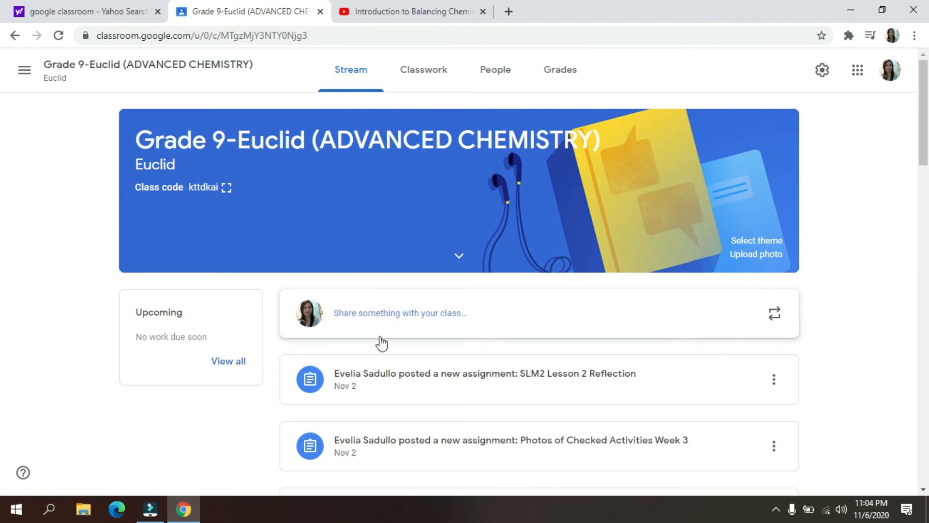
left_click(420, 71)
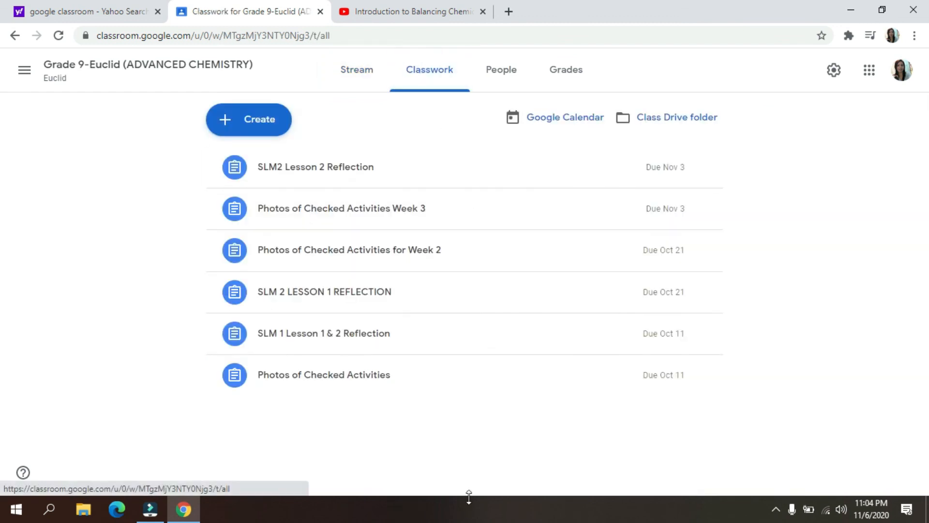
left_click(256, 129)
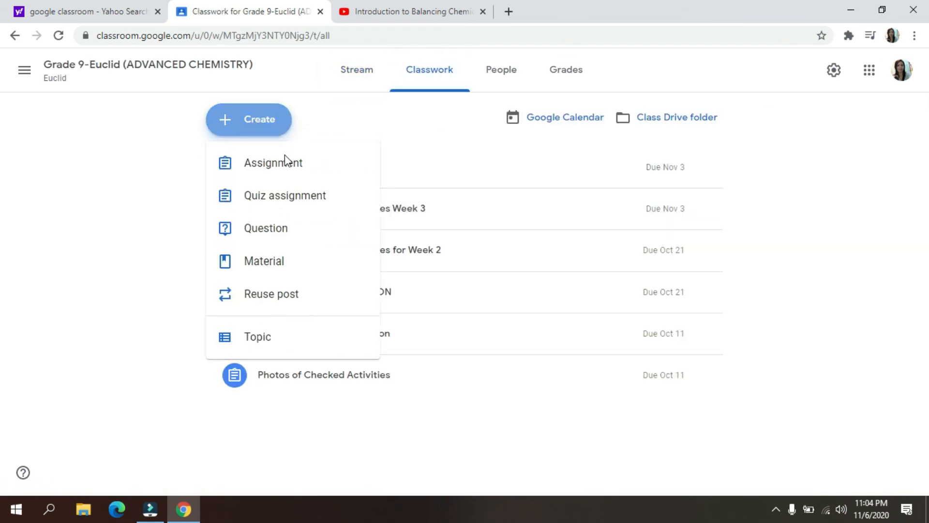
left_click(278, 170)
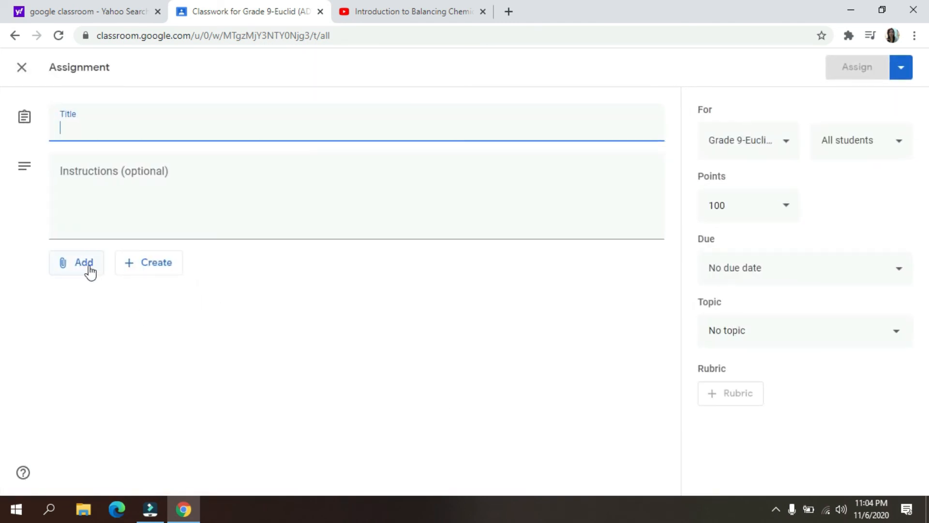
left_click(83, 270)
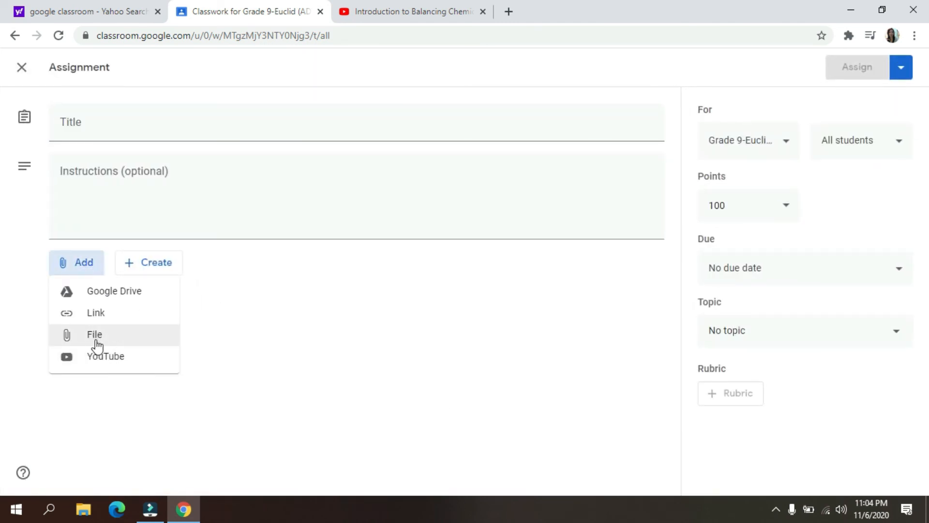